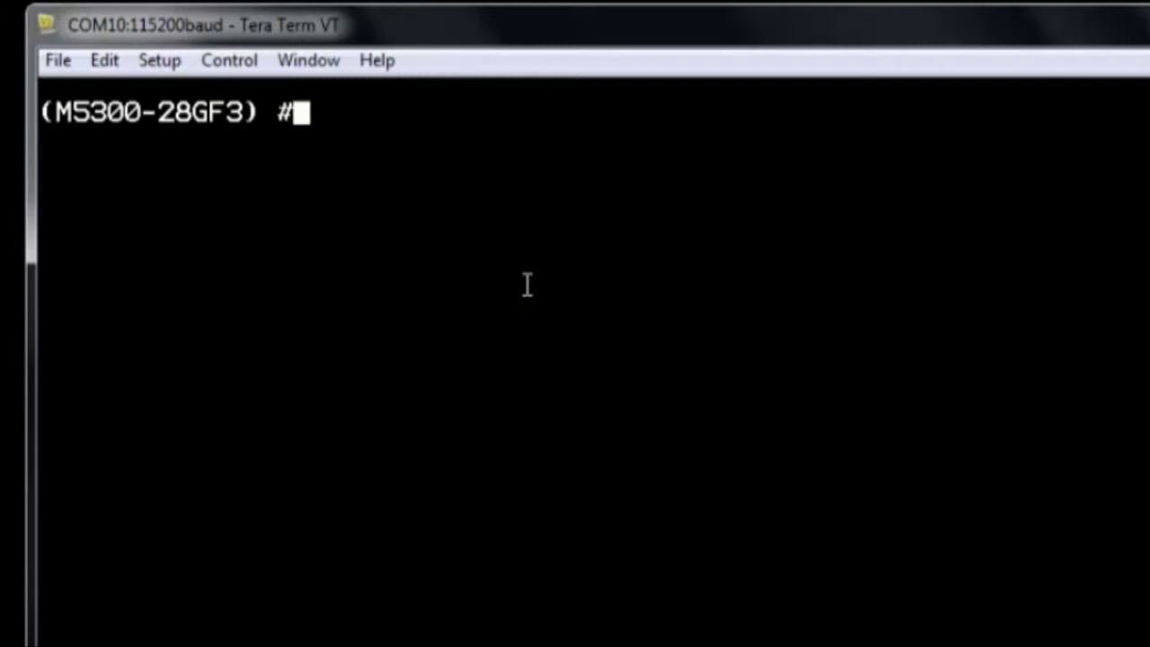
# - In the VLAN database, create VLAN 100 named PrimaryVlan
pyautogui.write('vlan database')
pyautogui.press('Return')
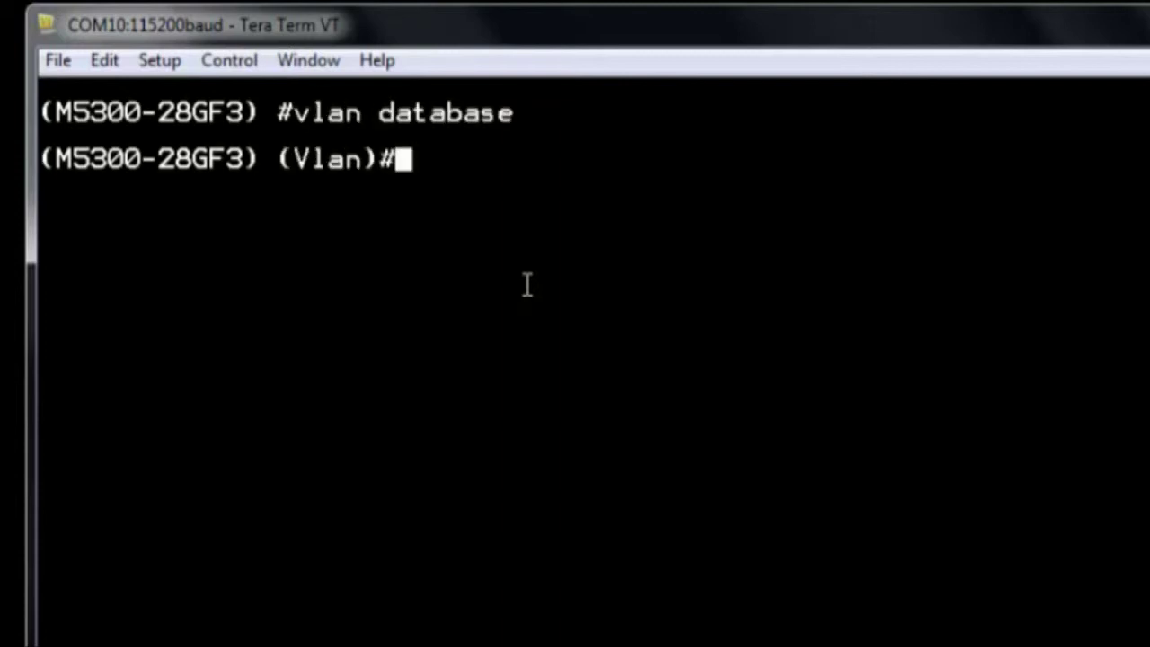
pyautogui.write('vlan 100')
pyautogui.press('Return')
pyautogui.write('vlan ')
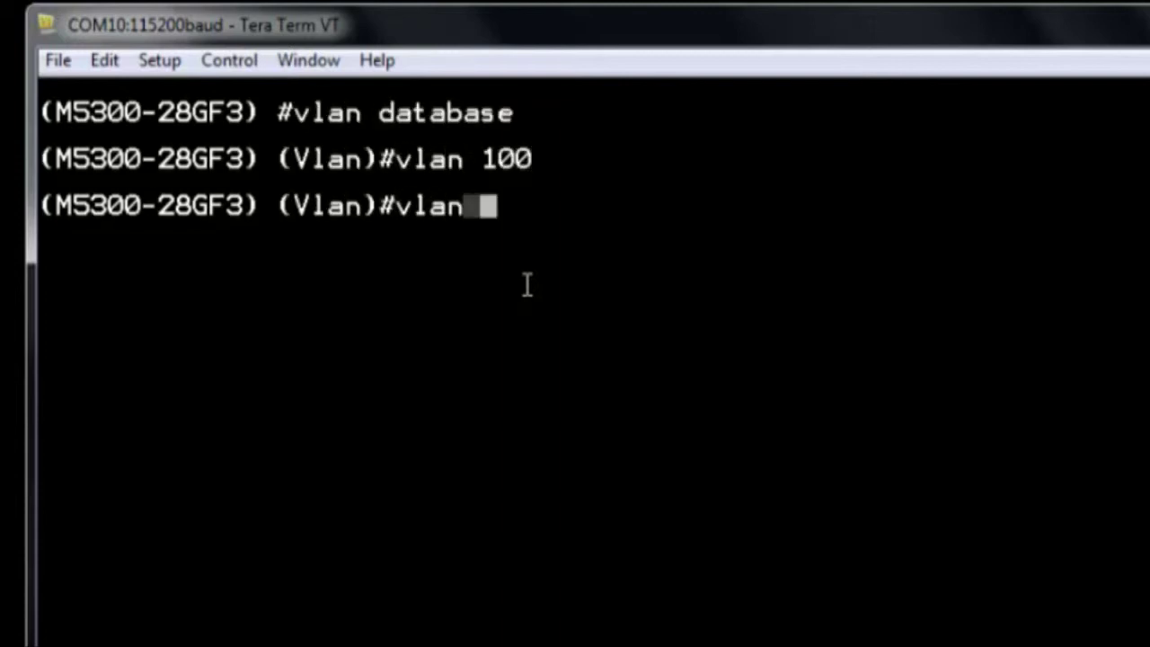
pyautogui.write('name 100 Primary')
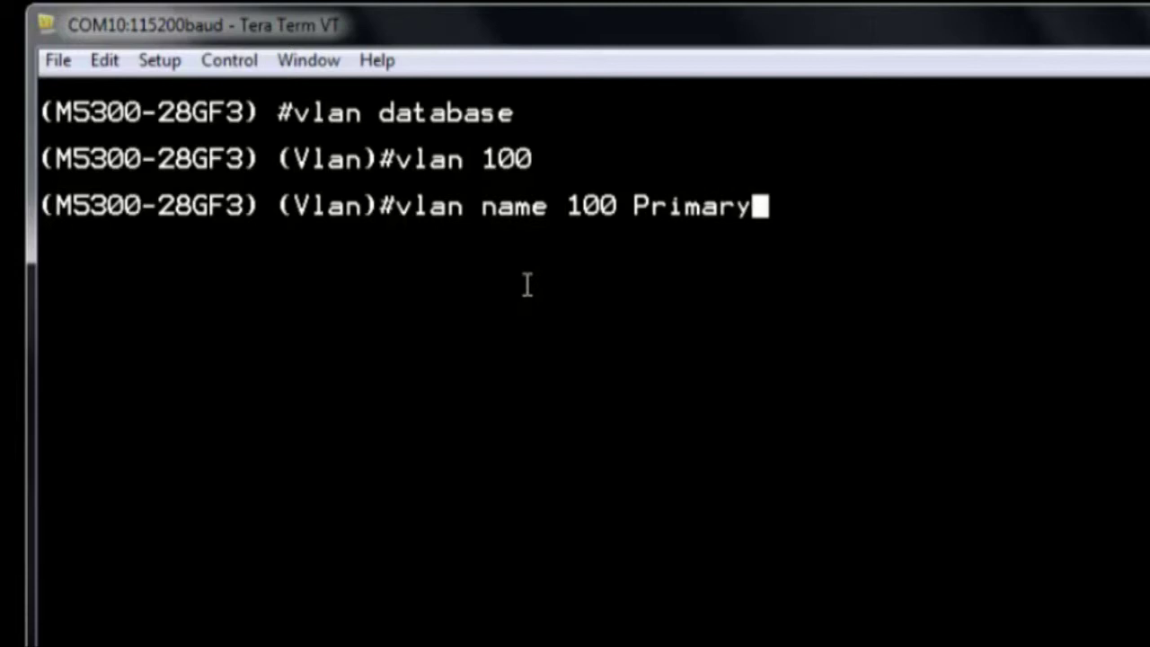
pyautogui.write('Vlan')
pyautogui.press('Return')
# - Create VLAN 101 CameraVlan and VLAN 200 ClientVlan, then leave the VLAN database
pyautogui.write('vlan ')
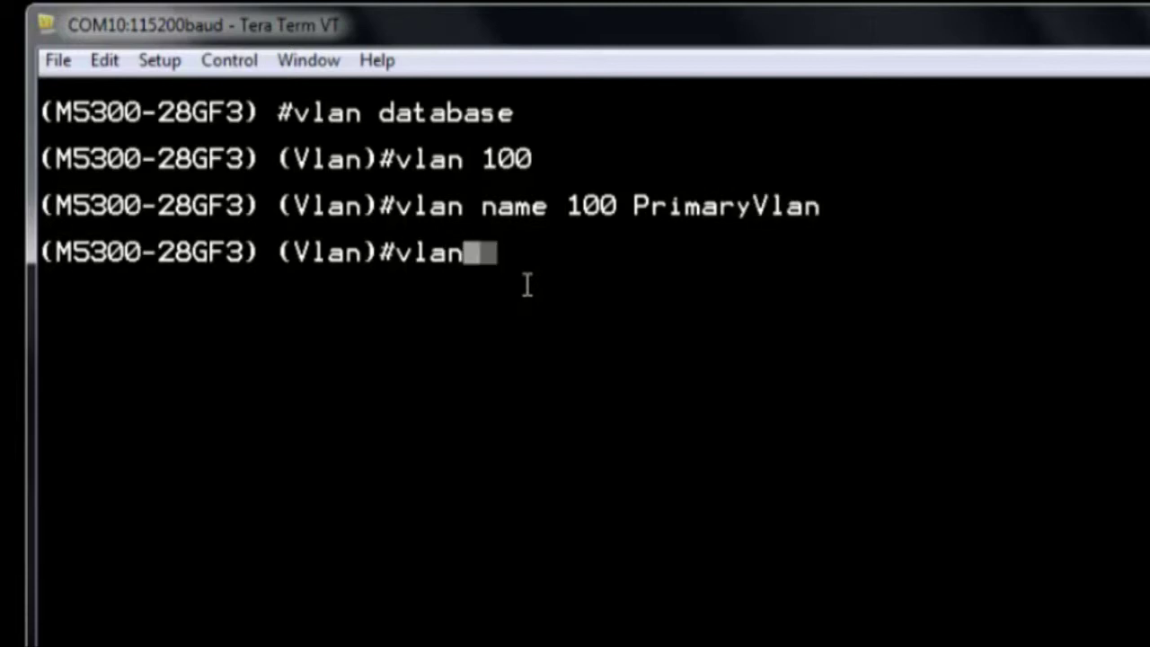
pyautogui.write('101')
pyautogui.press('Return')
pyautogui.write('v')
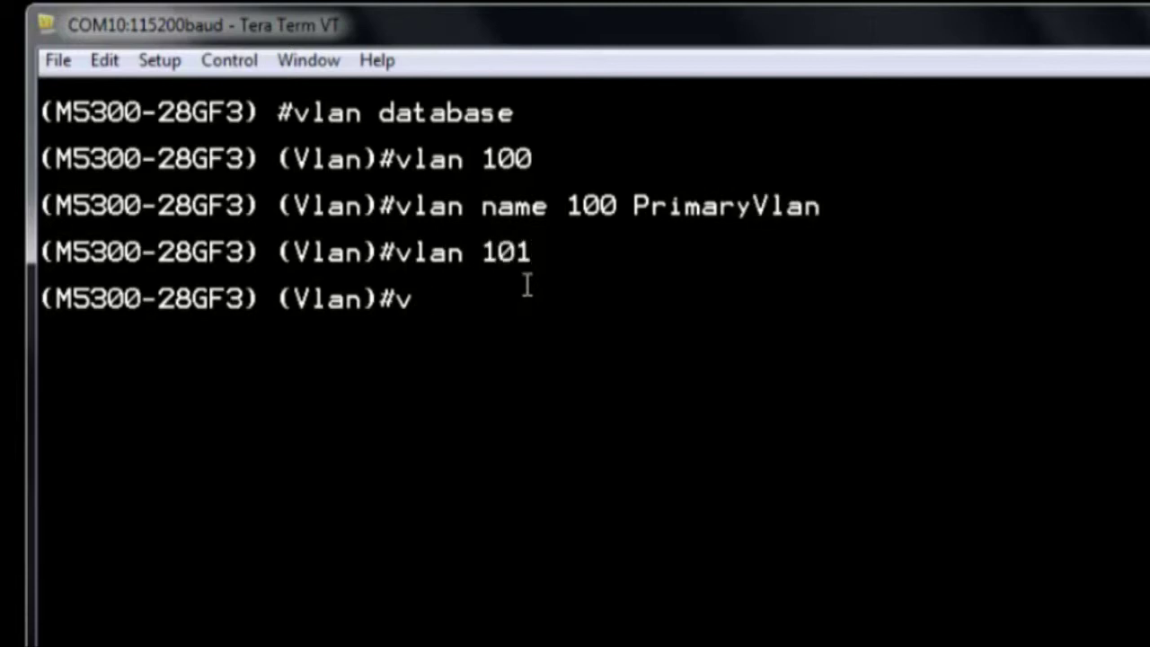
pyautogui.write('lan name 101')
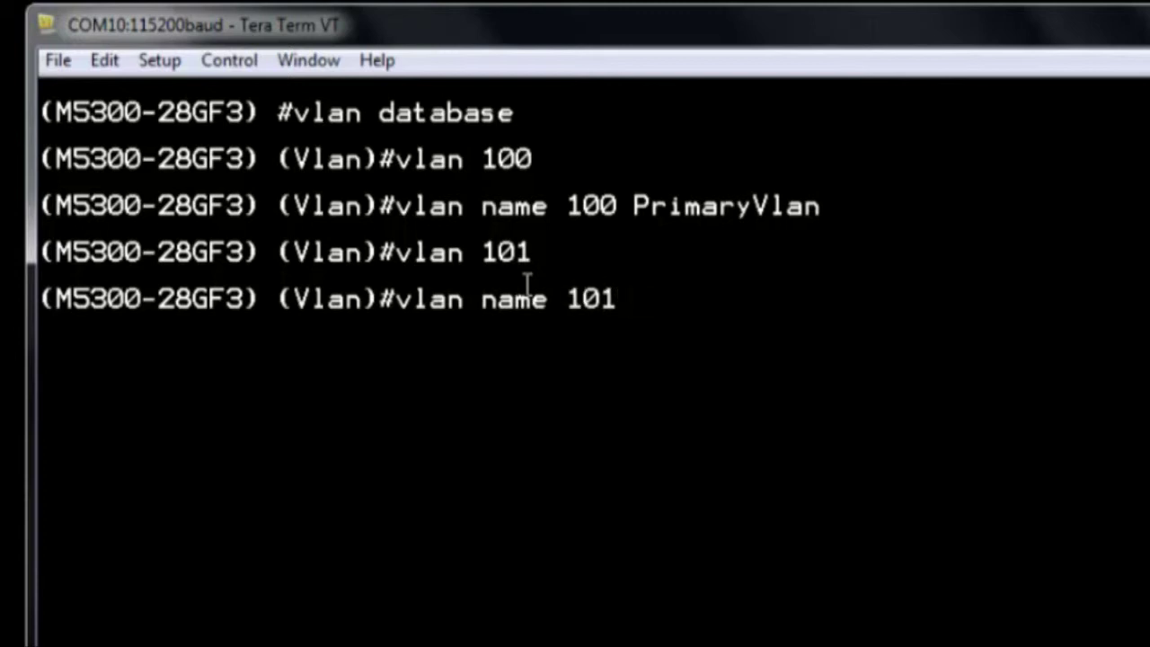
pyautogui.write(' CameraVlan')
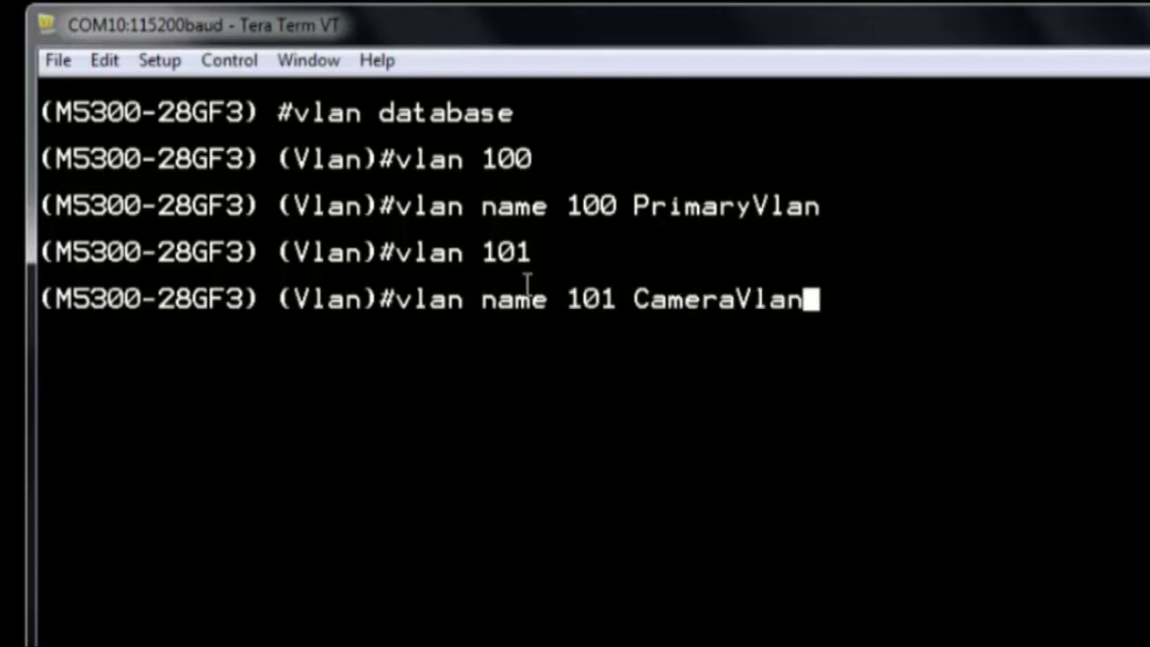
pyautogui.press('Return')
pyautogui.write('vlan 200')
pyautogui.press('Return')
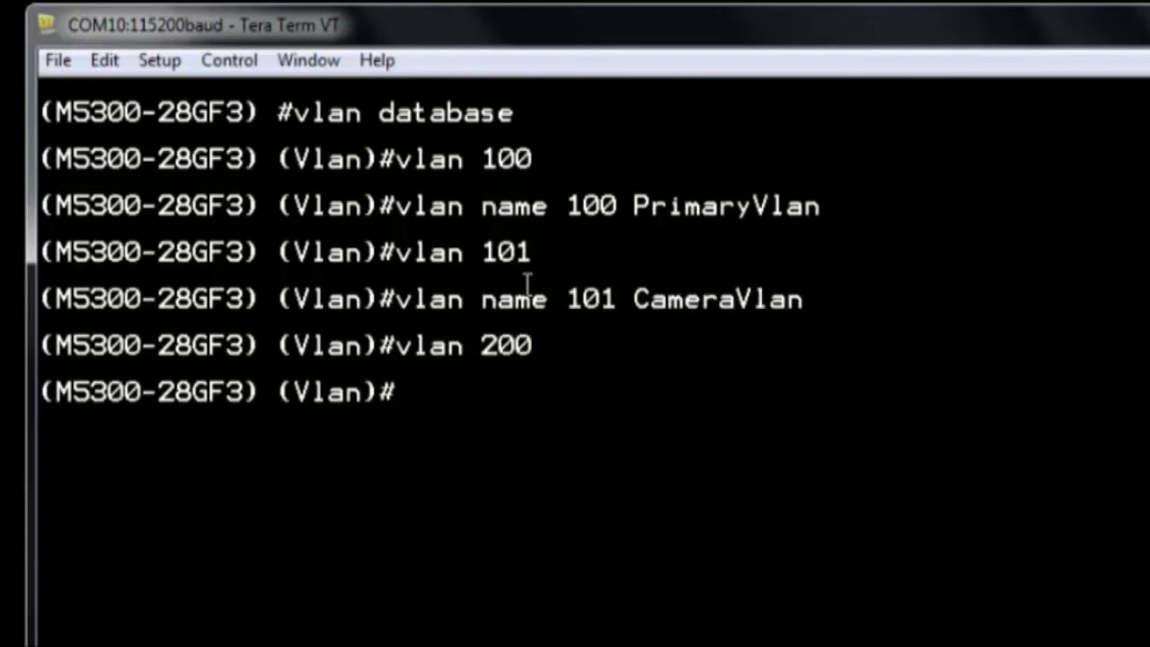
pyautogui.write('vlan name 2')
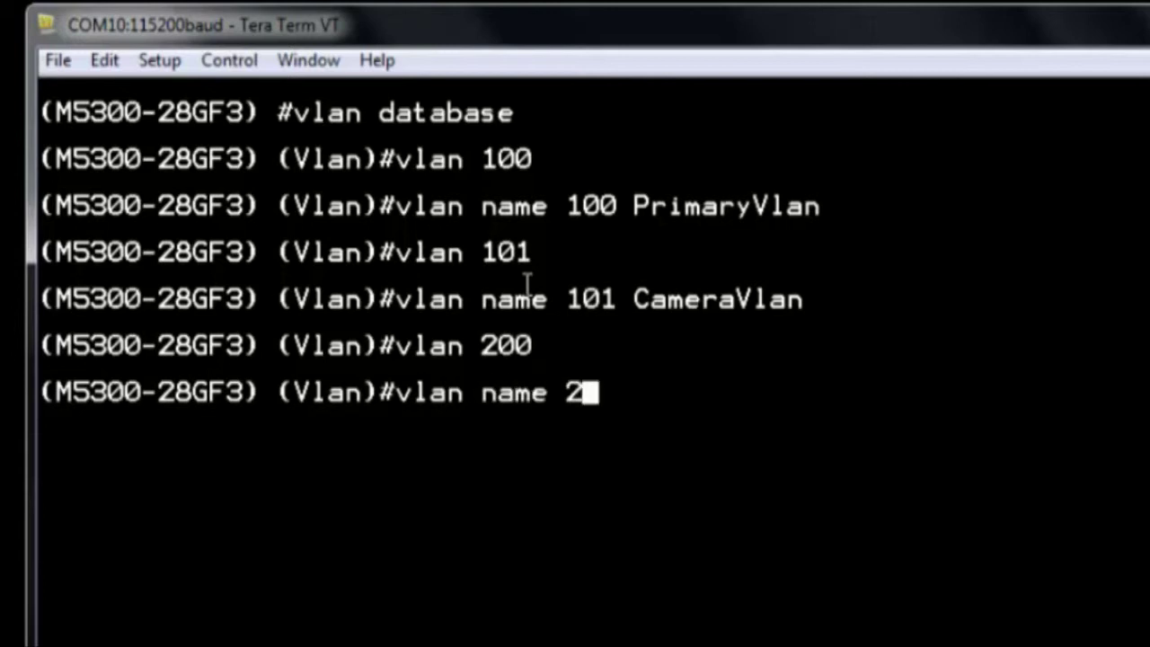
pyautogui.write('00 ClientVlan')
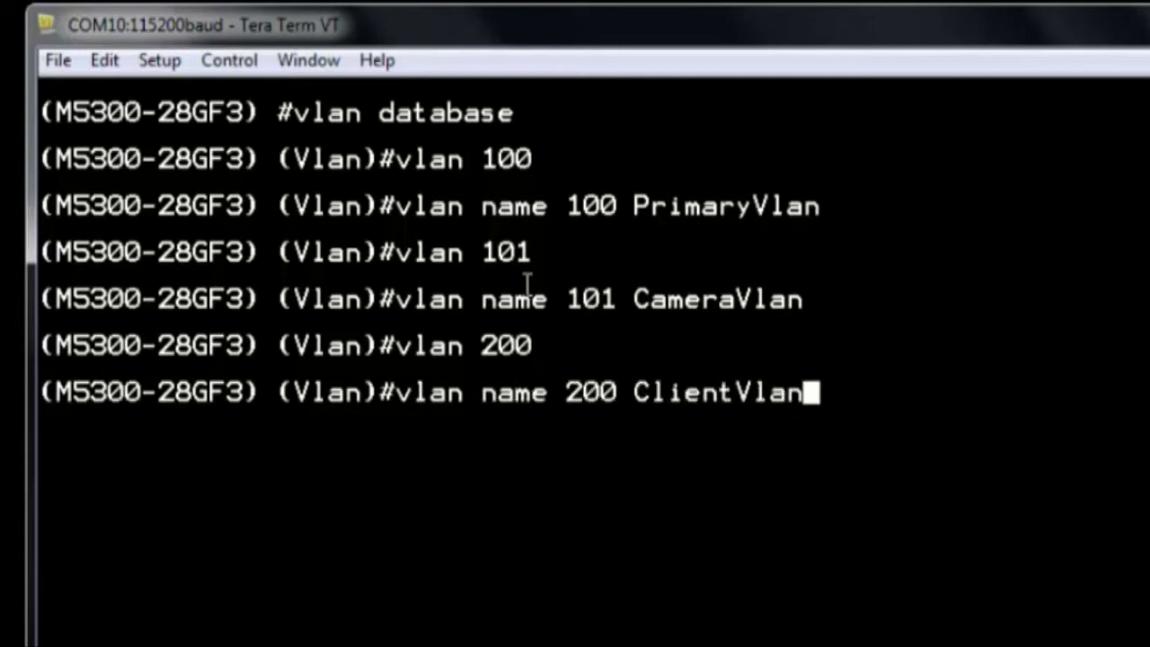
pyautogui.press('Return')
pyautogui.write('exit')
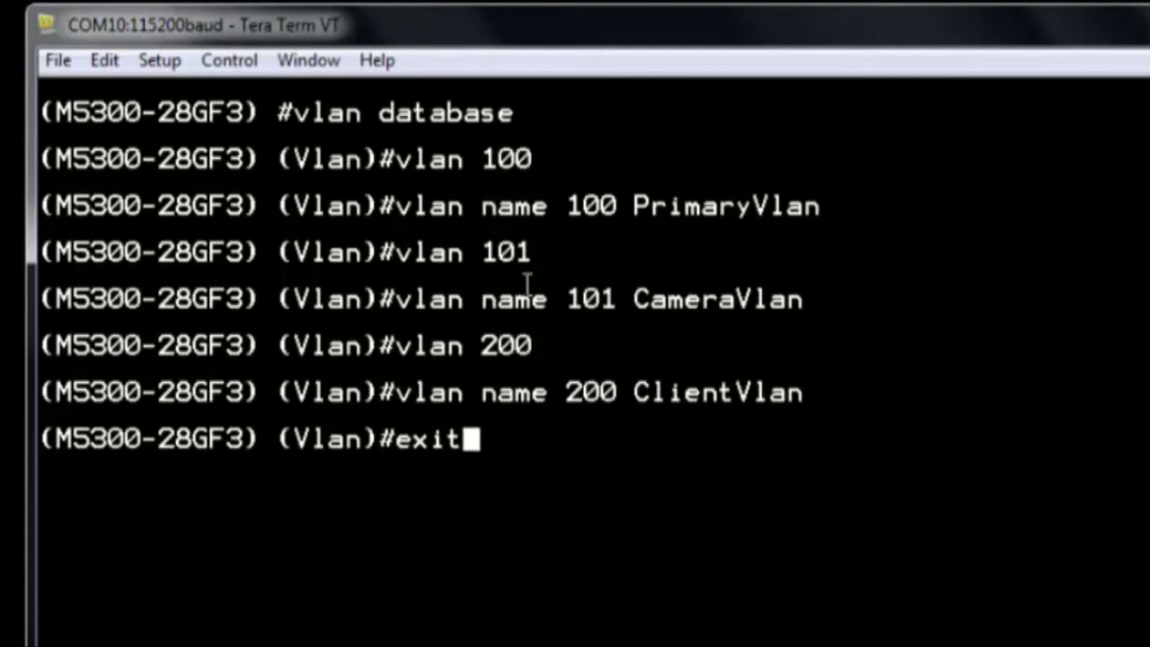
pyautogui.press('Return')
# - In global configuration mode, make VLAN 101 an isolated private VLAN
pyautogui.write('configure')
pyautogui.press('Return')
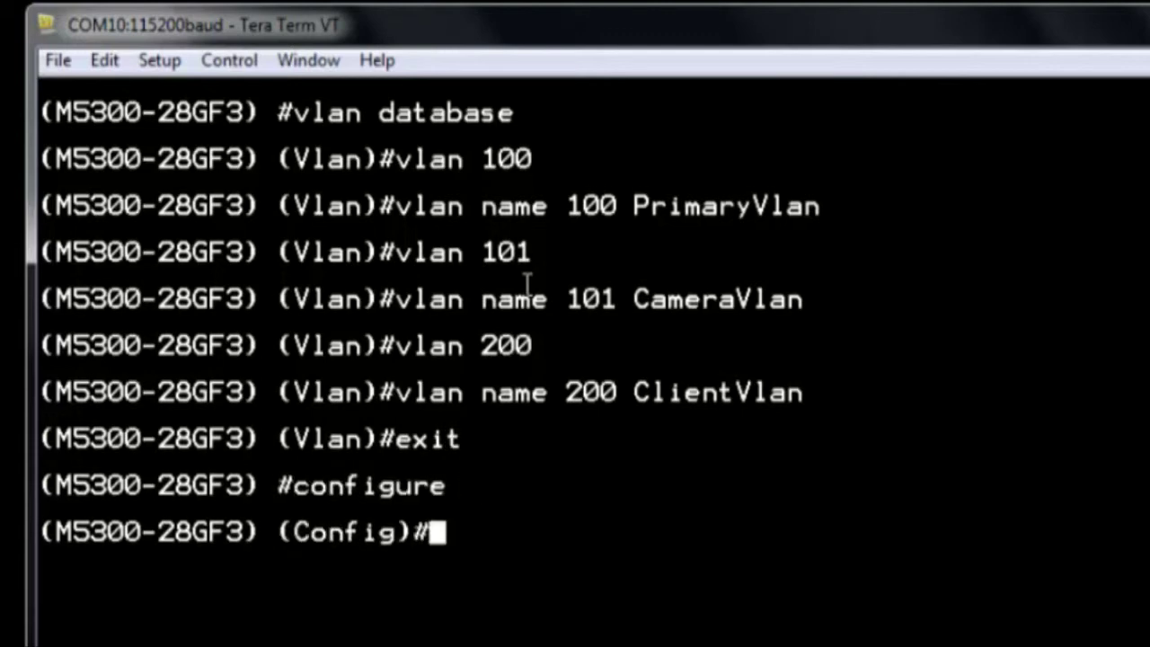
pyautogui.write('vlan 101')
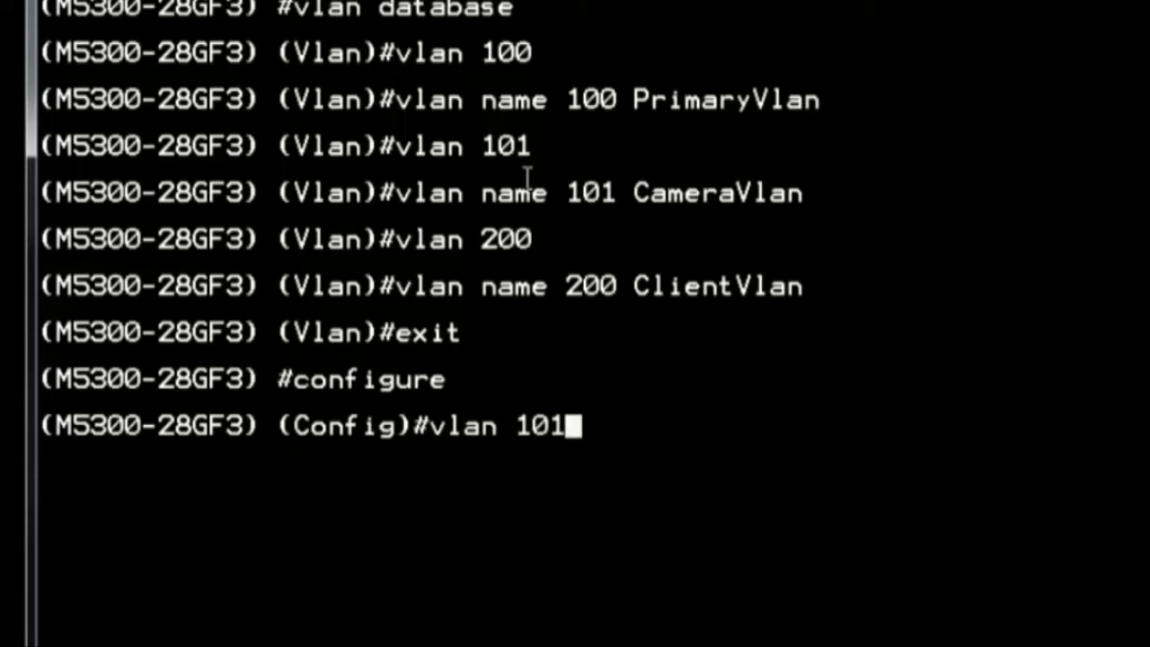
pyautogui.press('Return')
pyautogui.write('pri')
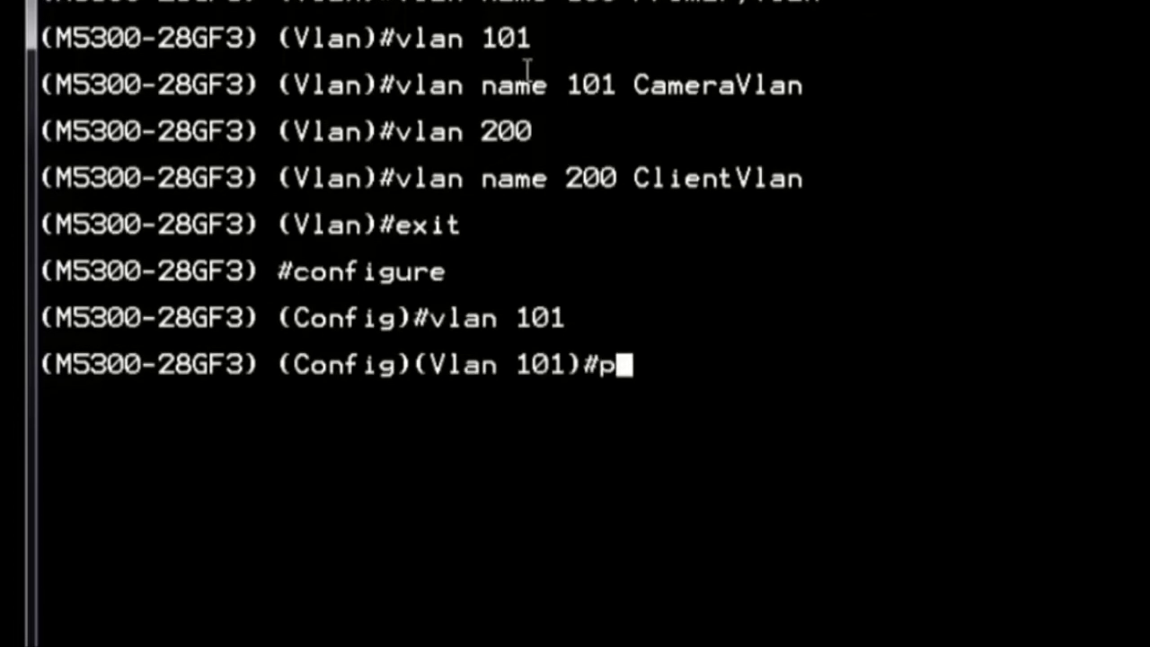
pyautogui.write('vate-vlan isolated')
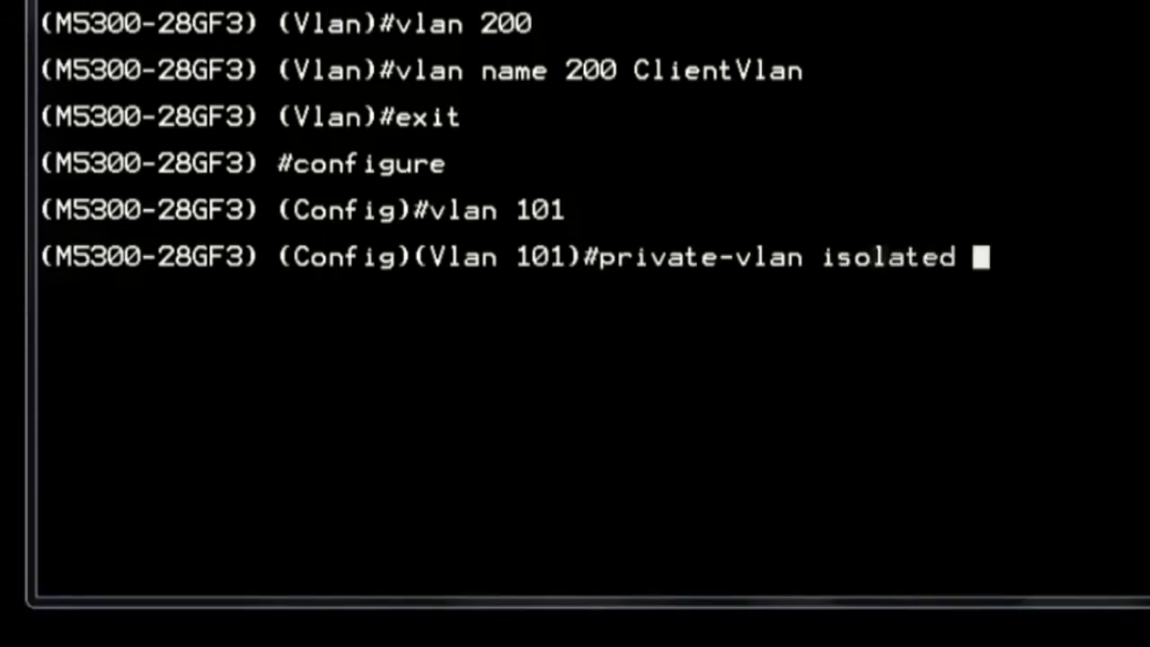
pyautogui.press('Return')
pyautogui.write('exit')
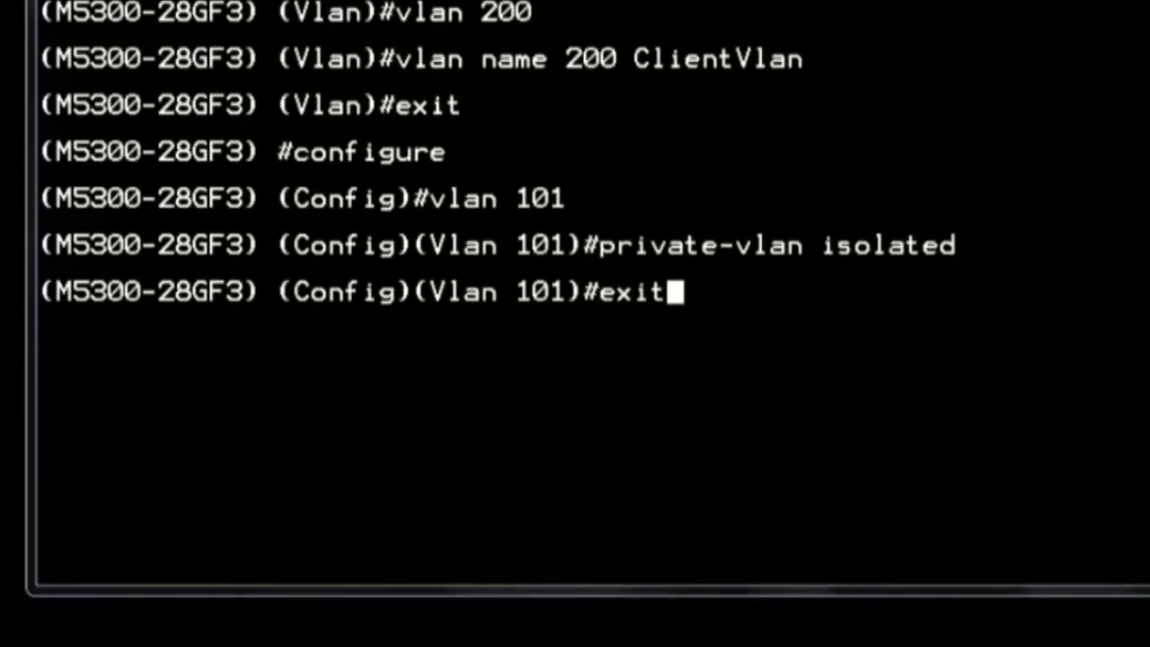
pyautogui.press('Return')
# - Make VLAN 100 the primary private VLAN associated with VLAN 101, then leave configuration mode
pyautogui.write('vlan 100')
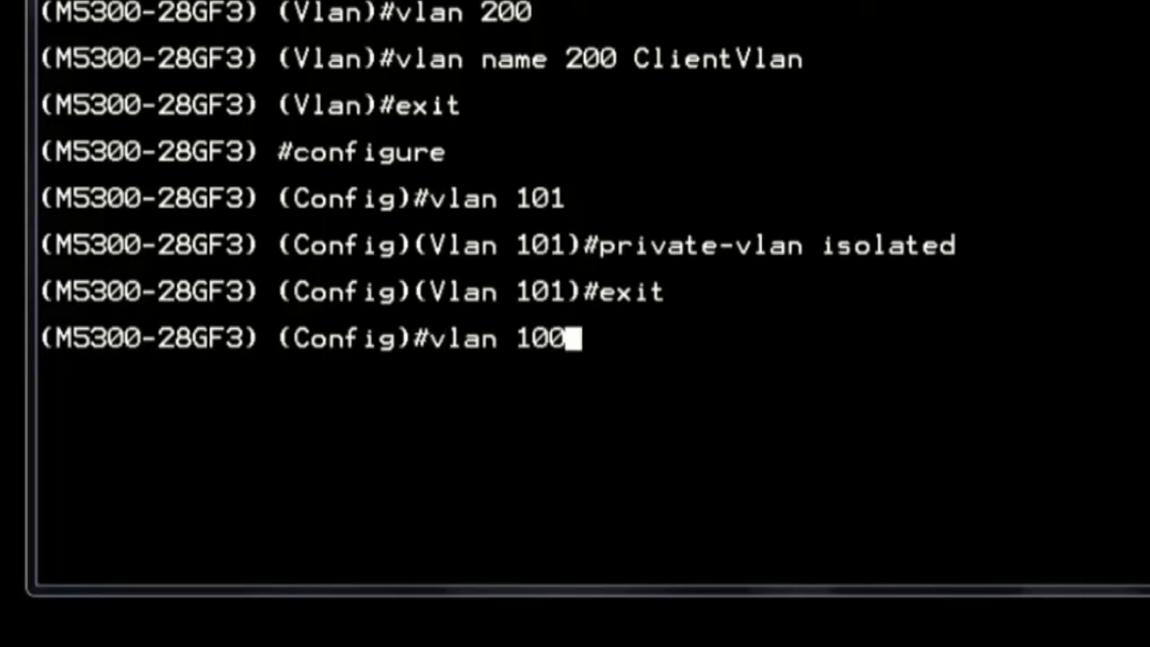
pyautogui.press('Return')
pyautogui.write('private-vlan primary')
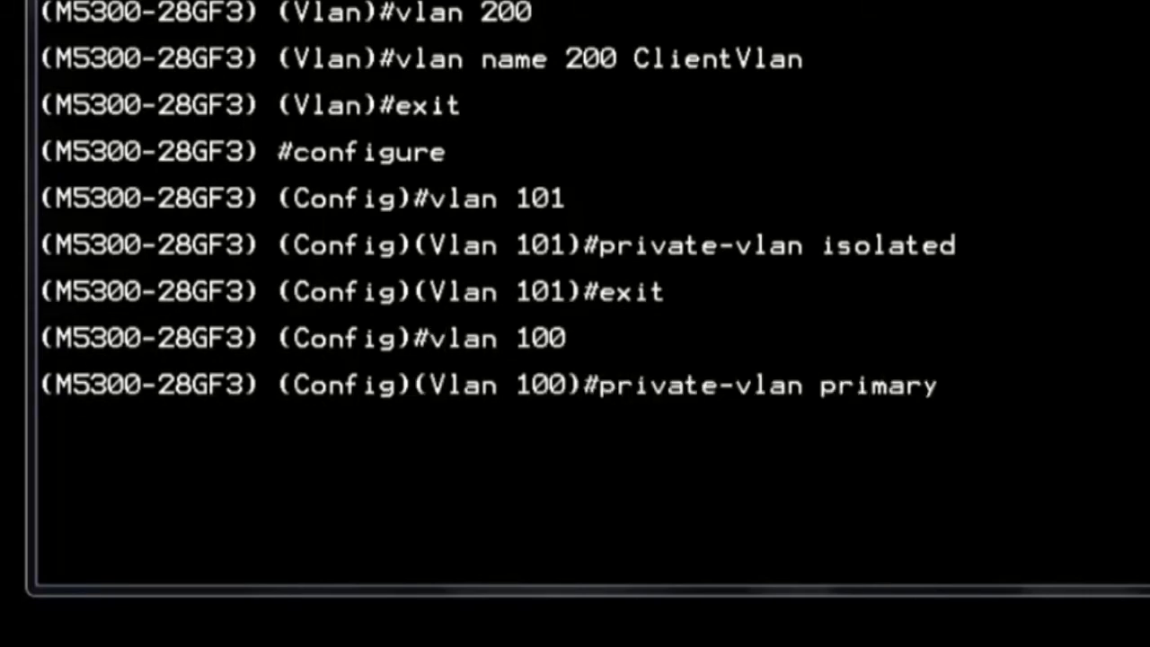
pyautogui.press('Return')
pyautogui.write('private-vlan ass')
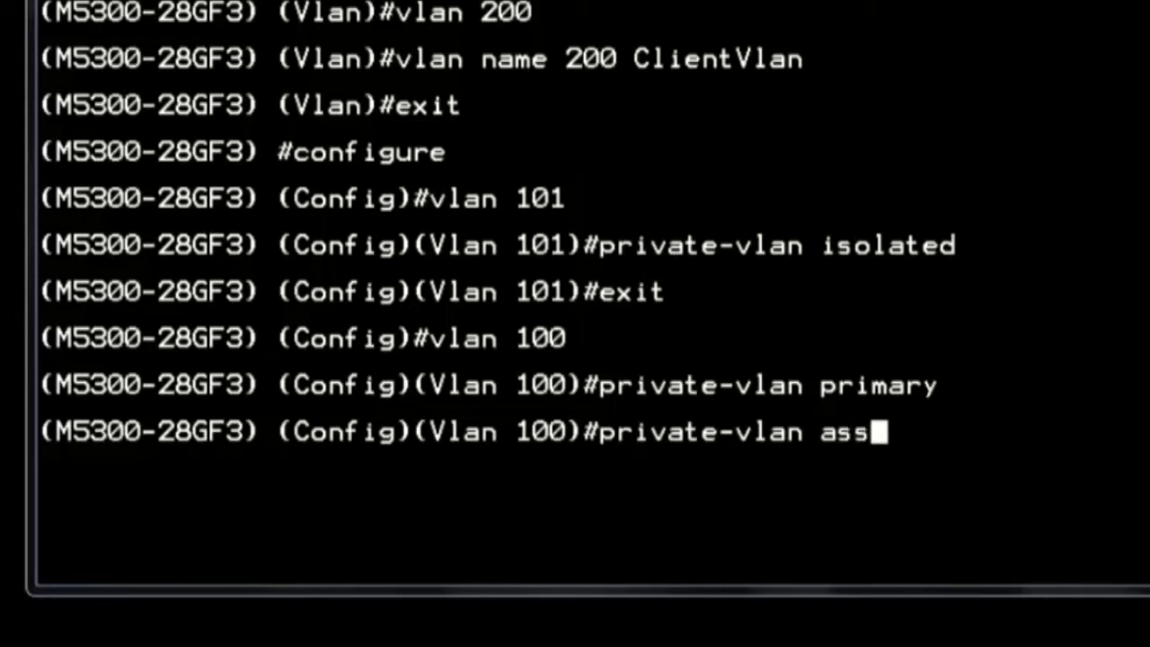
pyautogui.write('ociation 101')
pyautogui.press('Return')
pyautogui.write('e')
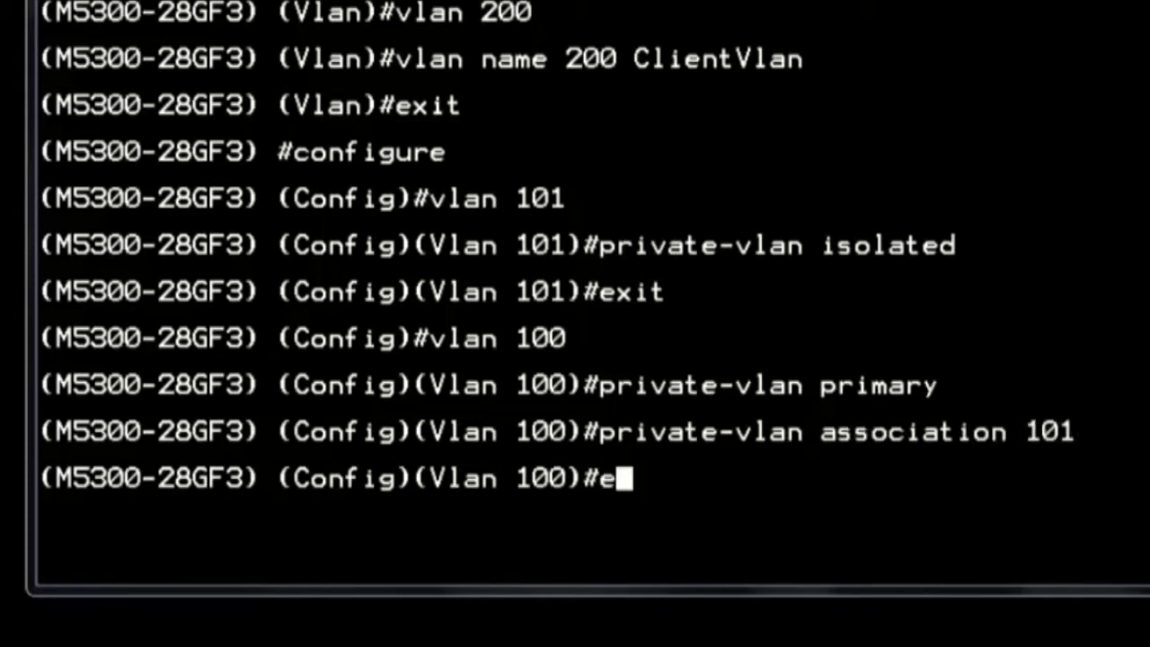
pyautogui.write('xit')
pyautogui.press('Return')
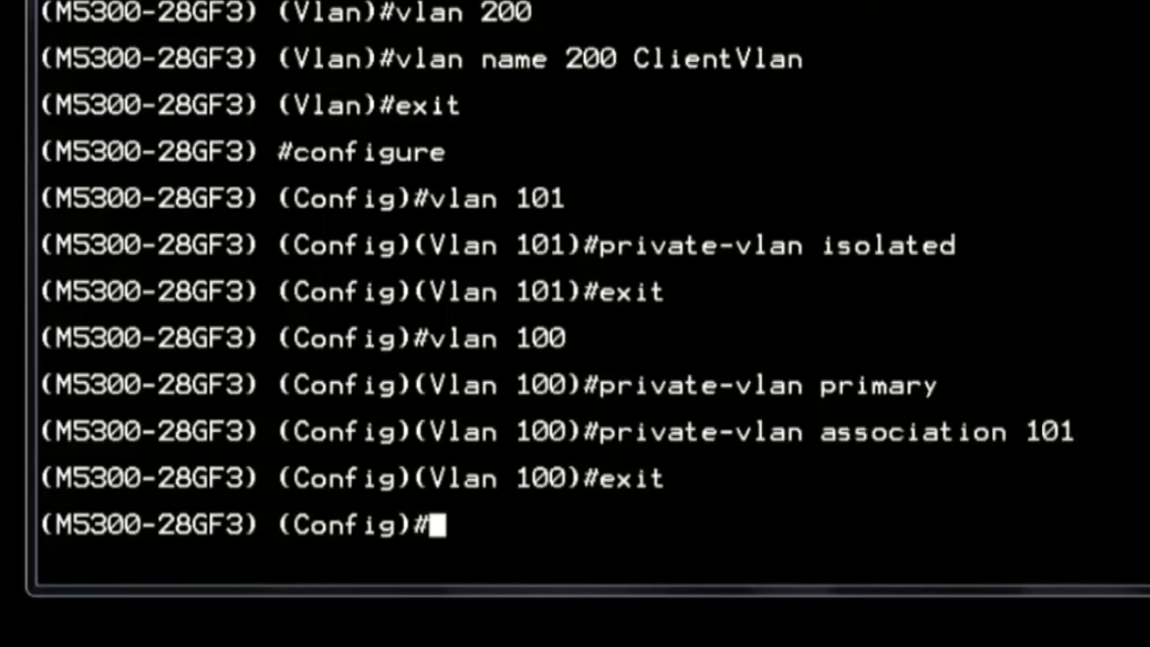
pyautogui.write('exit')
pyautogui.press('Return')
# - In the VLAN database, enable IGMP snooping on VLAN 100 with querier address 192.168.1.2
pyautogui.write('vlan database')
pyautogui.press('Return')
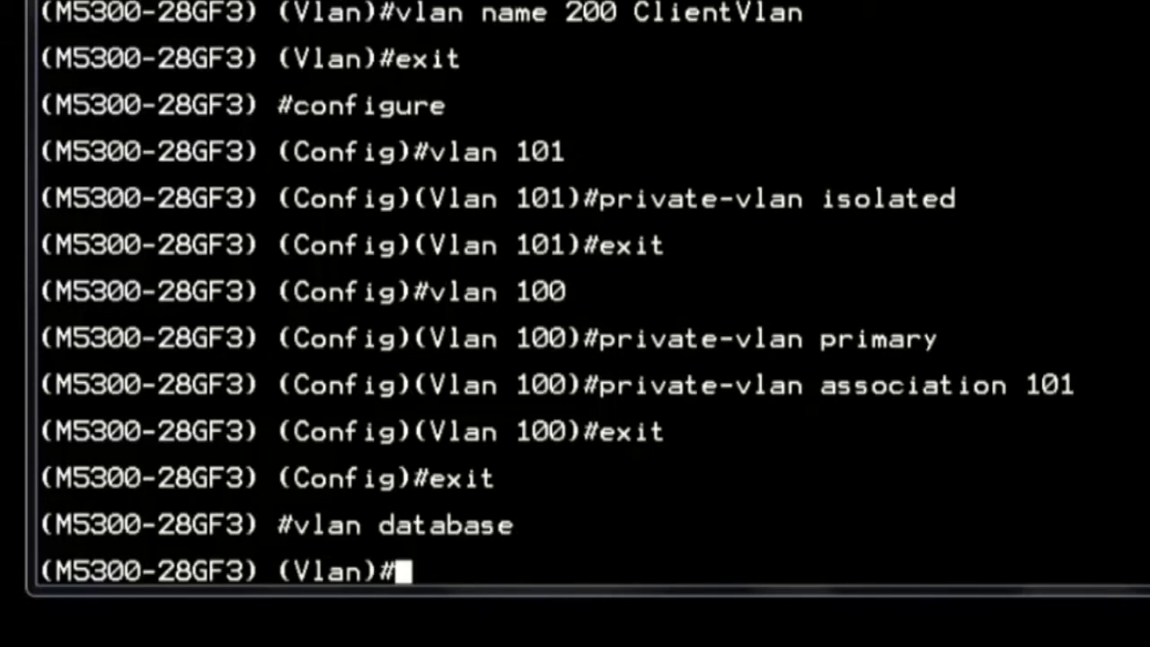
pyautogui.write('set igmp 100')
pyautogui.press('Return')
pyautogui.write('set i')
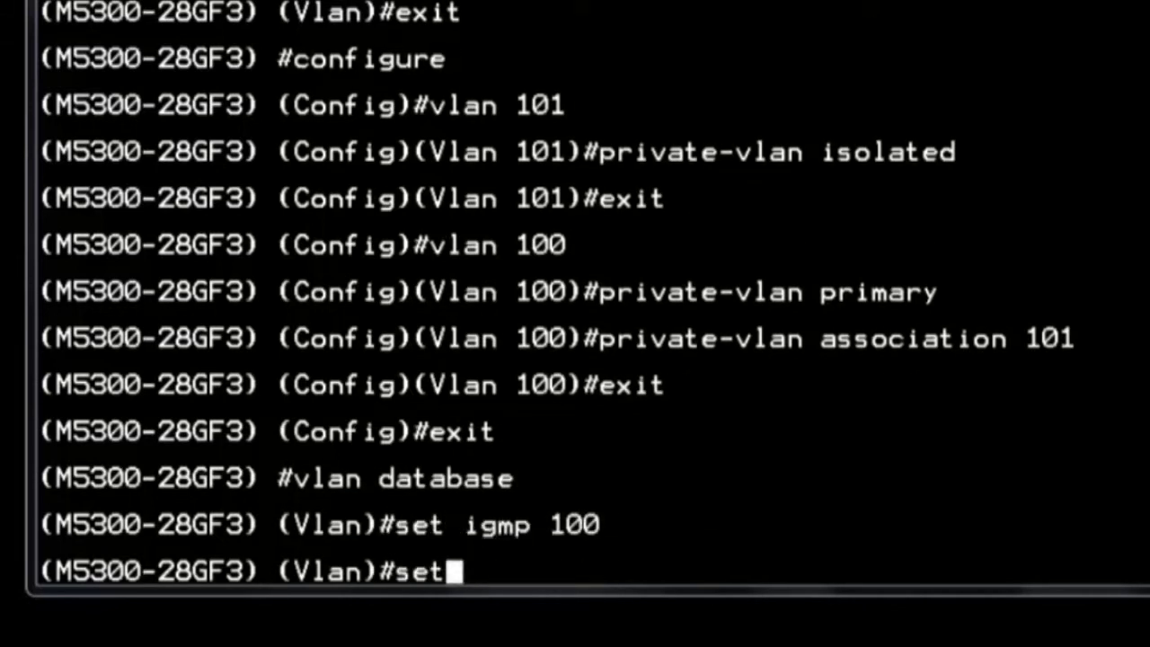
pyautogui.write('gmp querier 100 a')
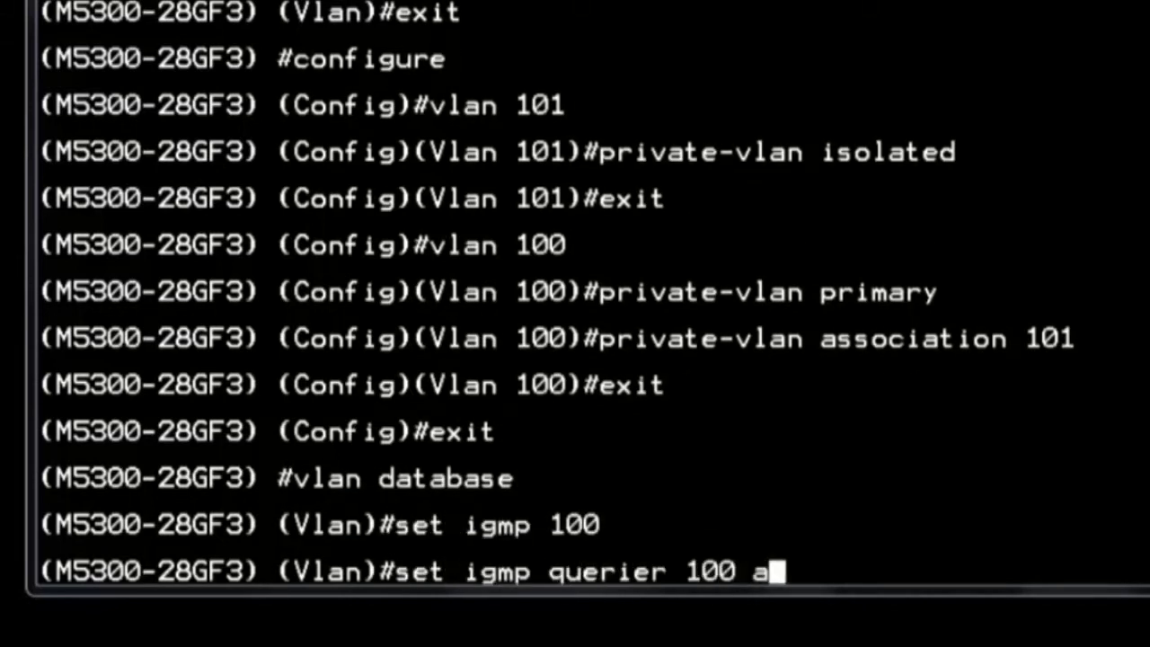
pyautogui.write('ddress 192.168.1.2')
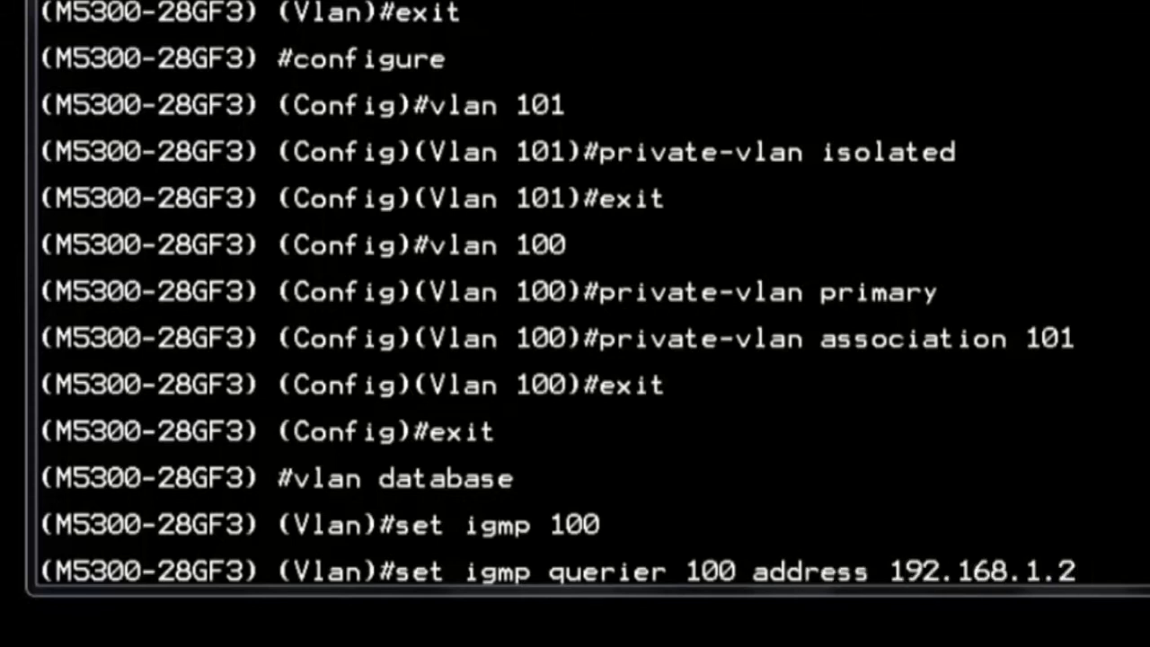
pyautogui.press('Return')
# - Enable IGMP fast-leave on VLAN 100 and end the VLAN database session
pyautogui.write('set igmp ')
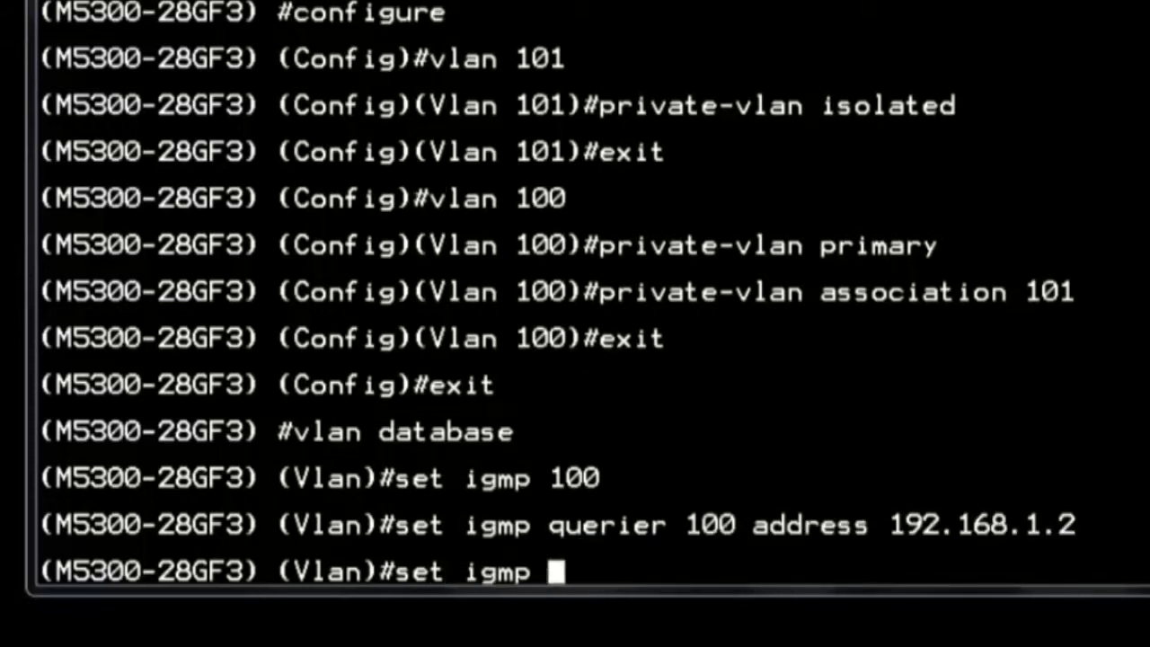
pyautogui.write('fast-leave 100')
pyautogui.press('Return')
pyautogui.write('end')
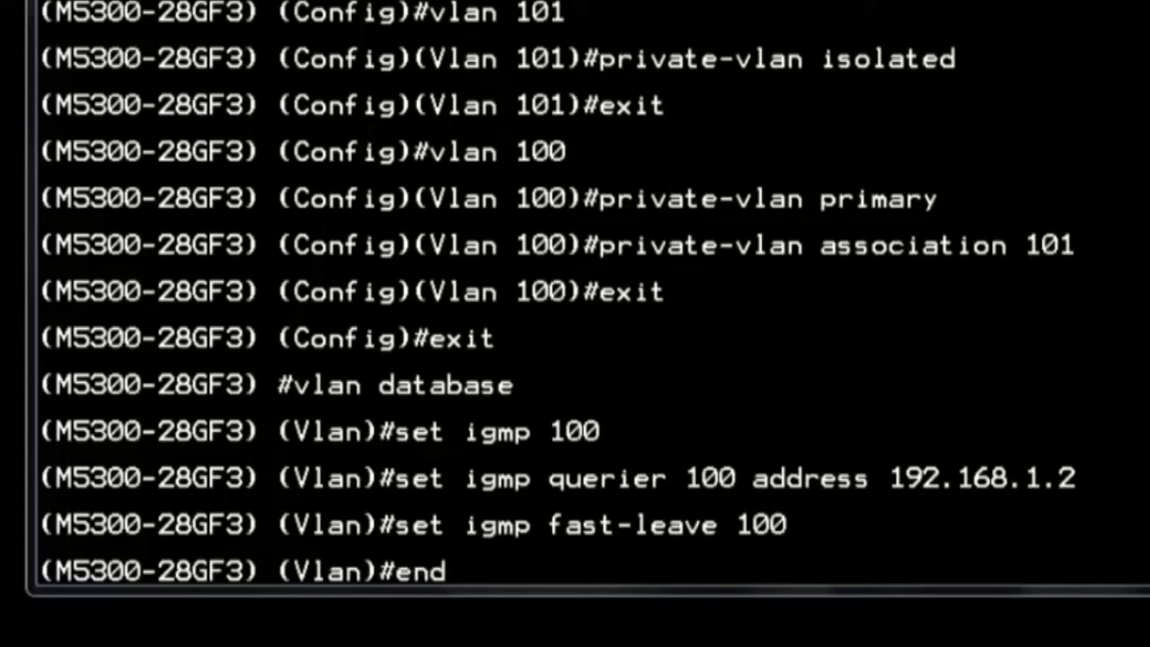
pyautogui.press('Return')
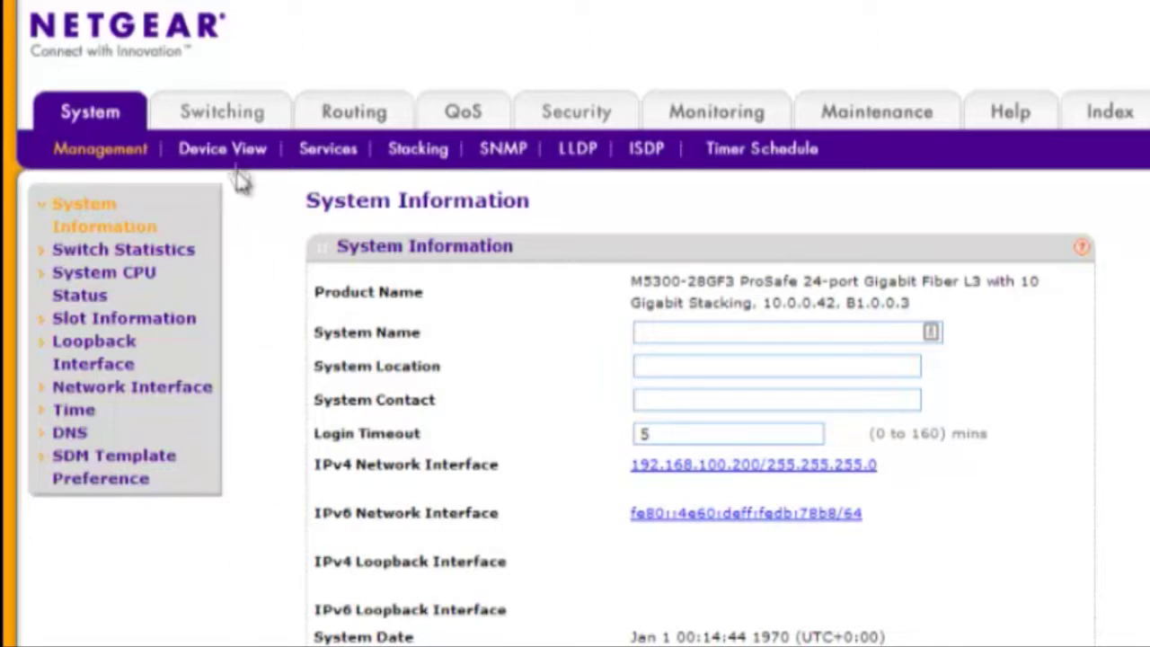
# - Under Switching > VLAN > Advanced, add VLAN 100 named PrimaryVlan
pyautogui.click(227, 119)
pyautogui.click(76, 153)
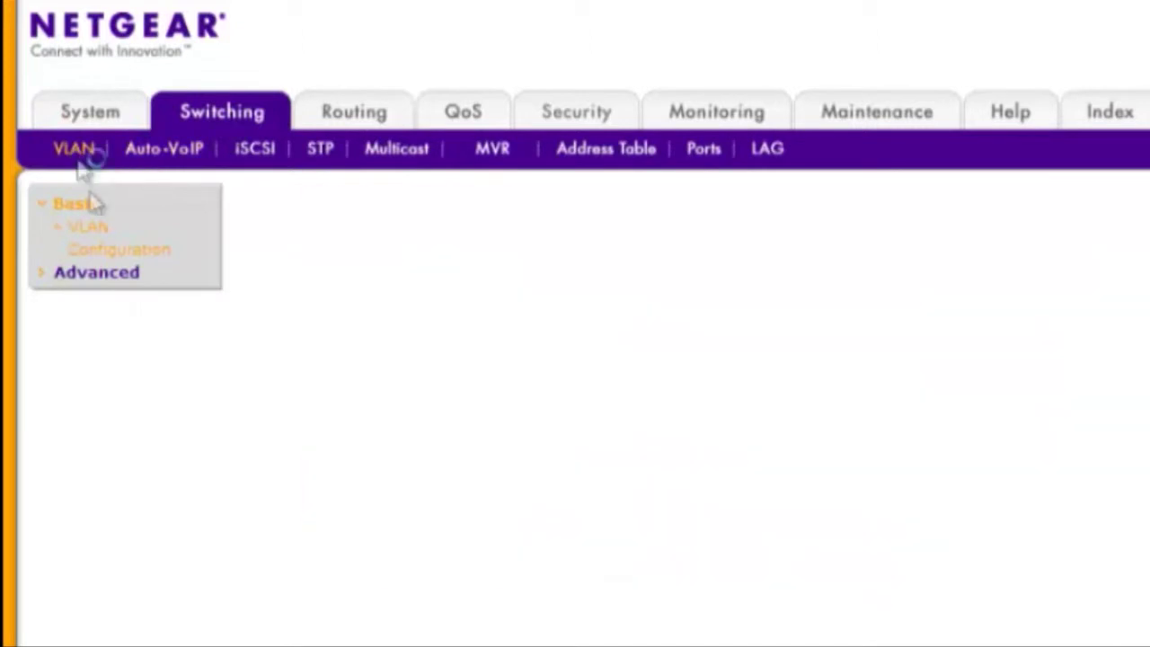
pyautogui.click(96, 274)
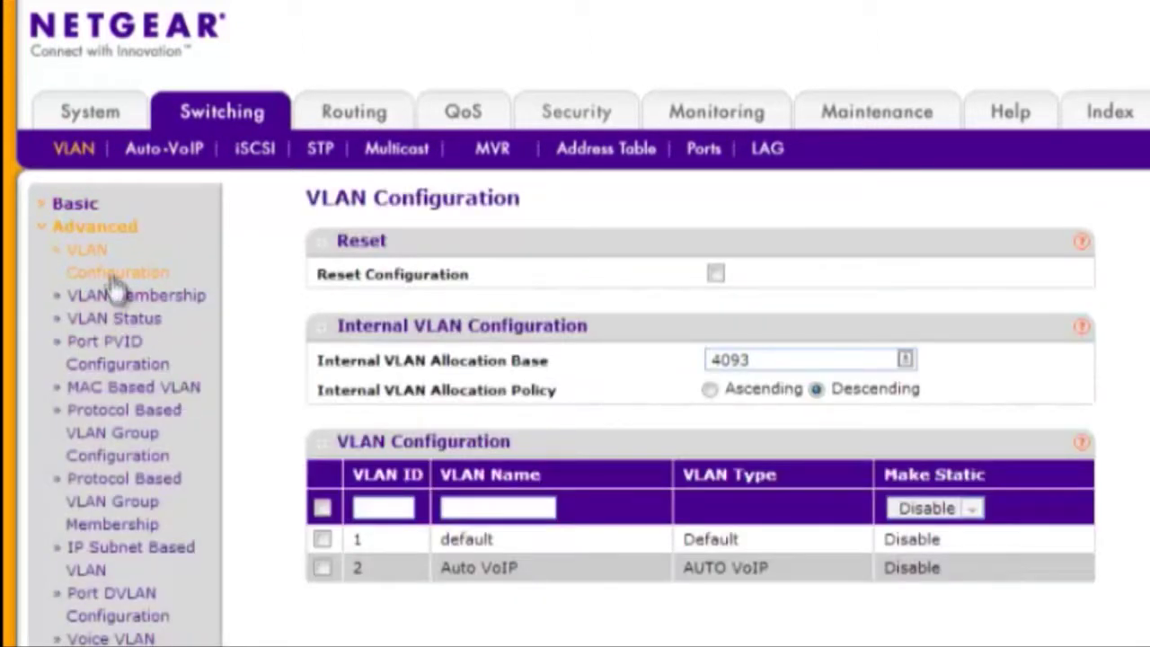
pyautogui.click(376, 508)
pyautogui.write('100')
pyautogui.click(499, 508)
pyautogui.write('PrimaryVlan')
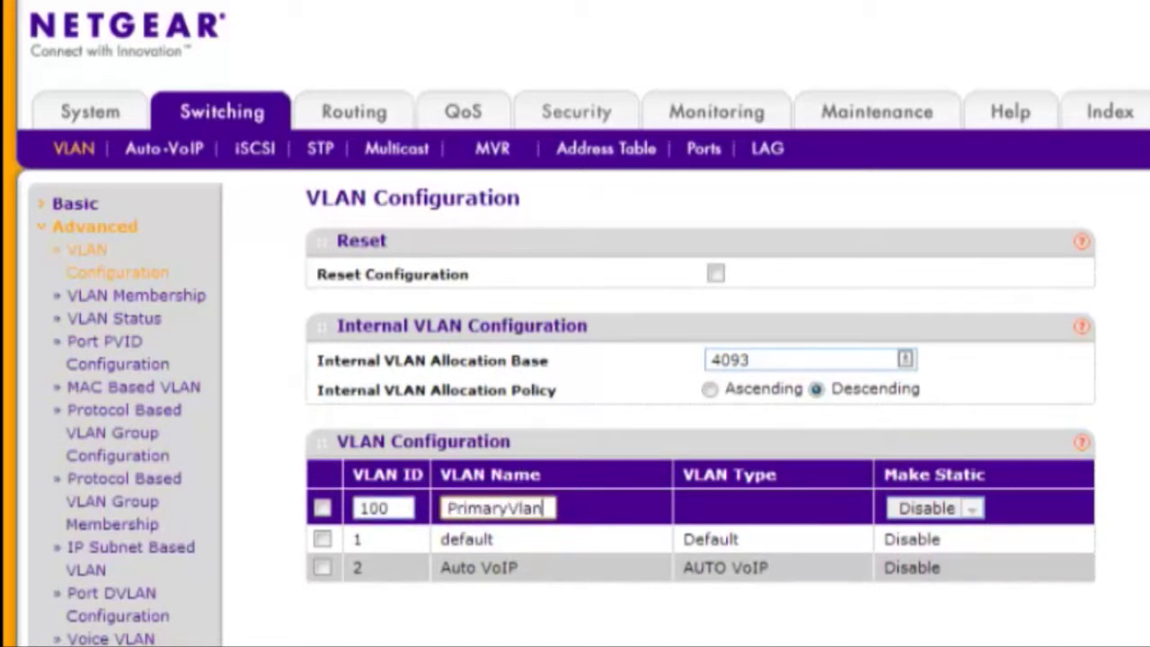
pyautogui.press('Return')
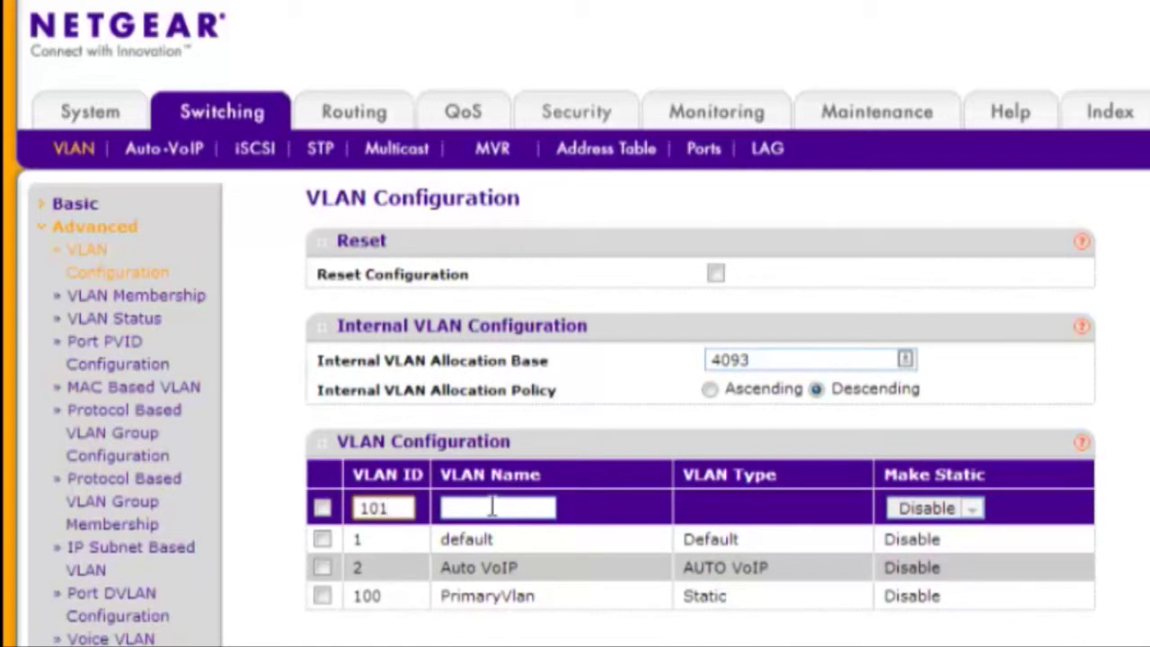
# - Add VLAN 101 CameraVlan and VLAN 200 ClientVlan to the VLAN table
pyautogui.click(492, 508)
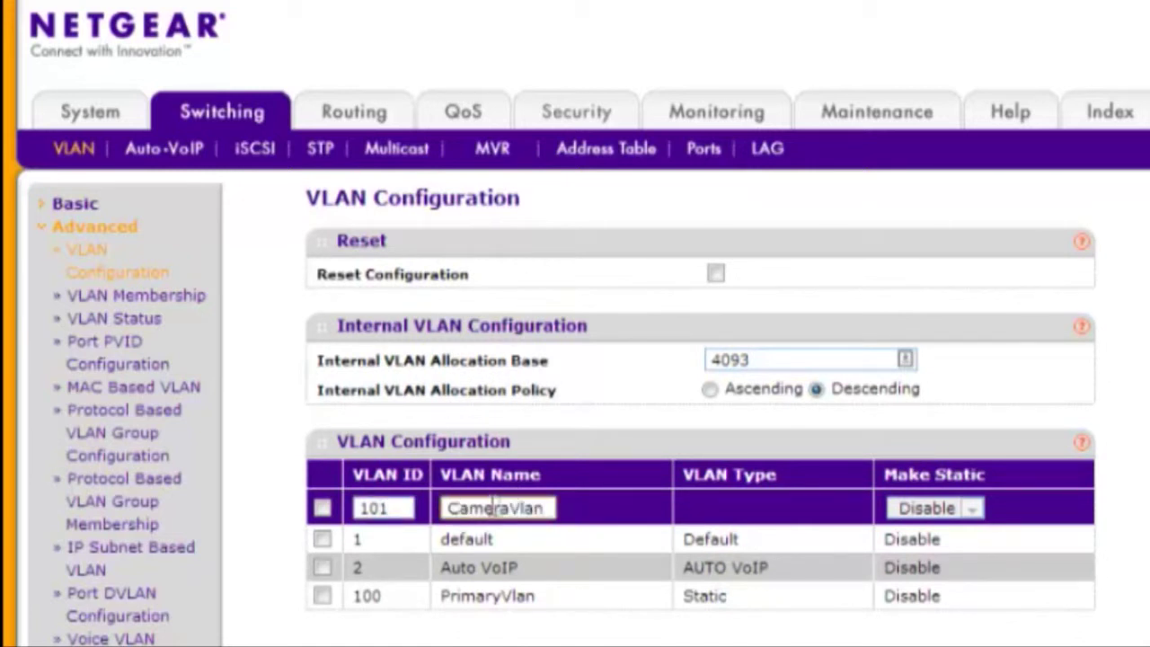
pyautogui.write('CameraVlan')
pyautogui.press('Return')
pyautogui.click(371, 514)
pyautogui.write('200')
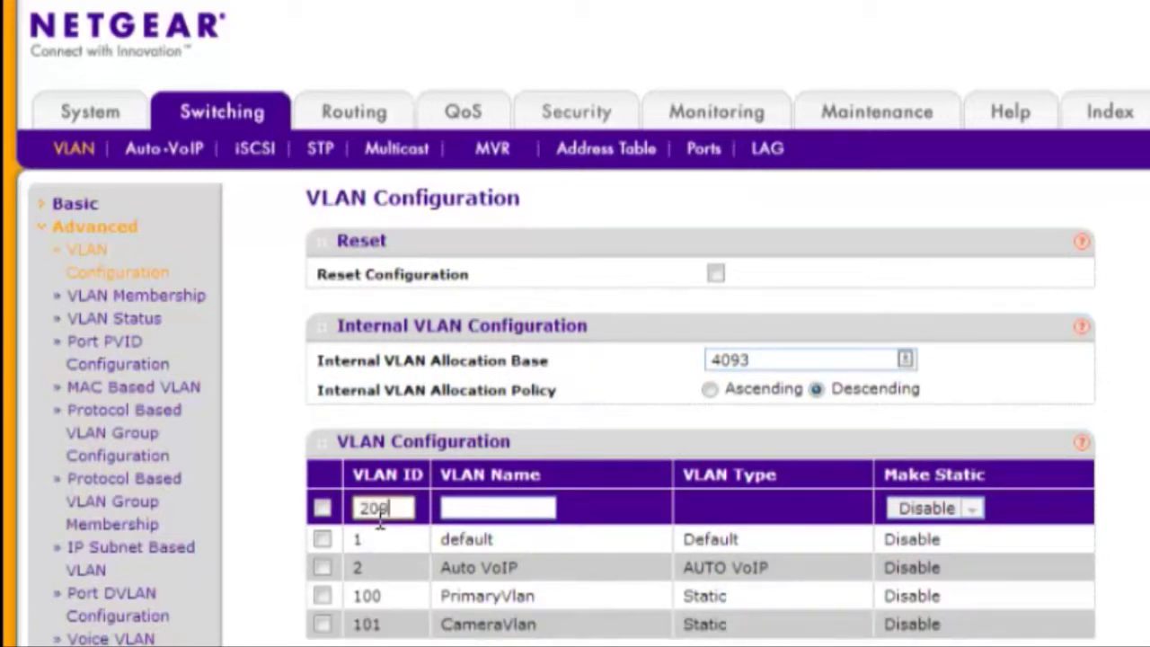
pyautogui.click(500, 510)
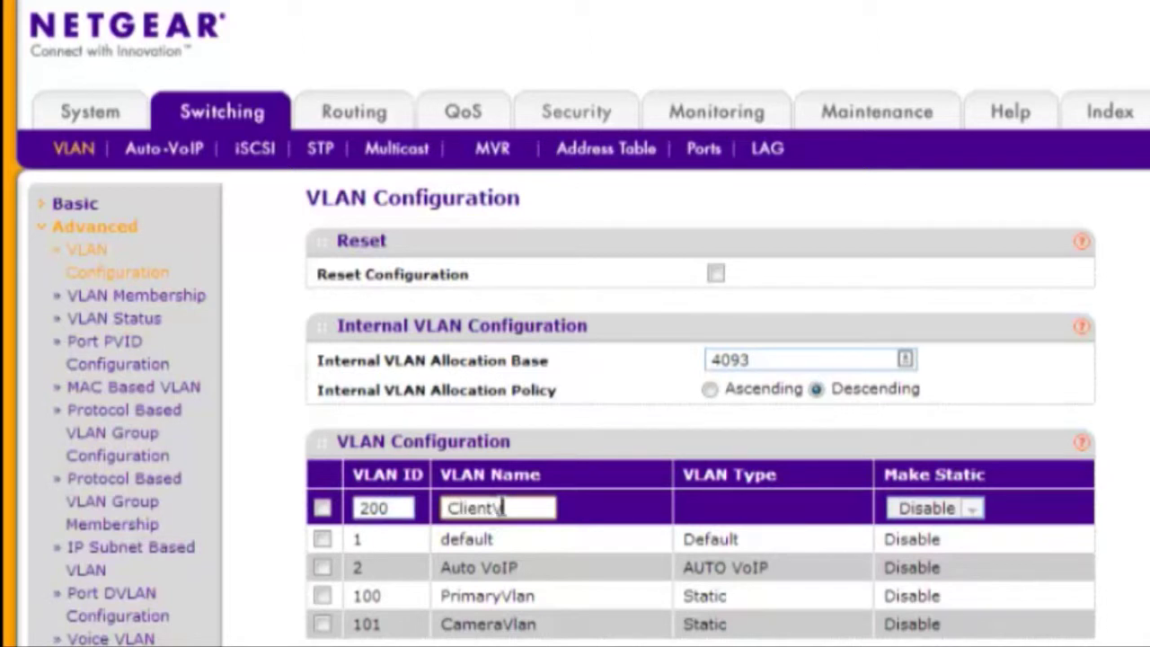
pyautogui.press('Return')
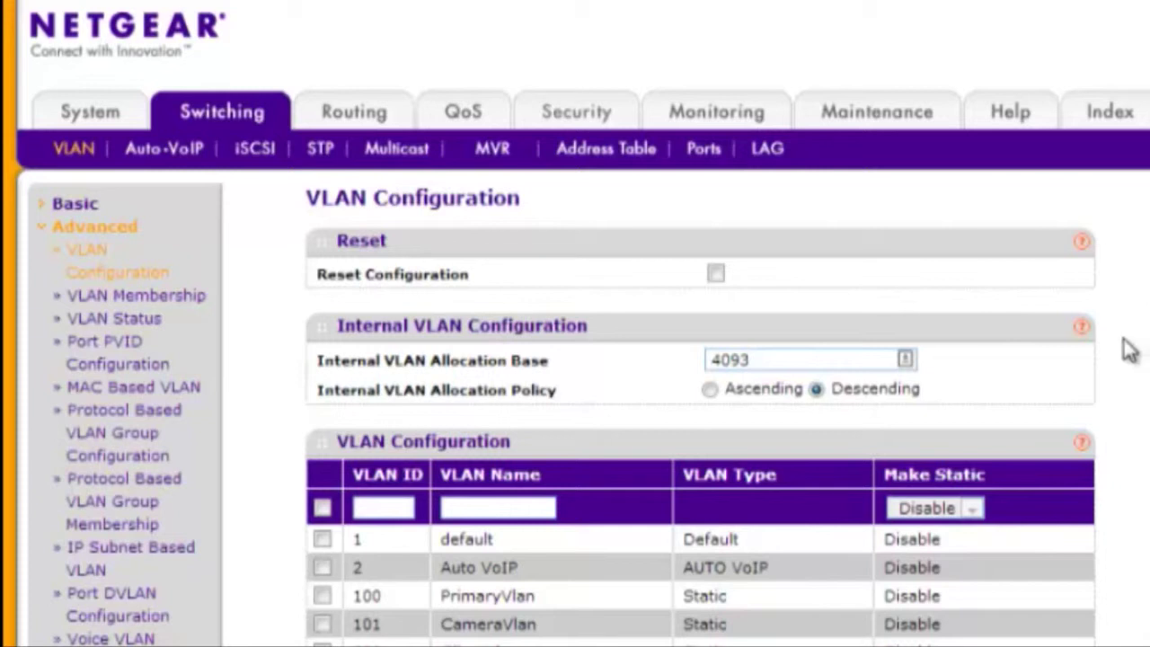
pyautogui.click(580, 113)
# - In Private VLAN Type Configuration, set VLAN 100 to Primary and VLAN 101 to Isolated
pyautogui.moveTo(544, 160)
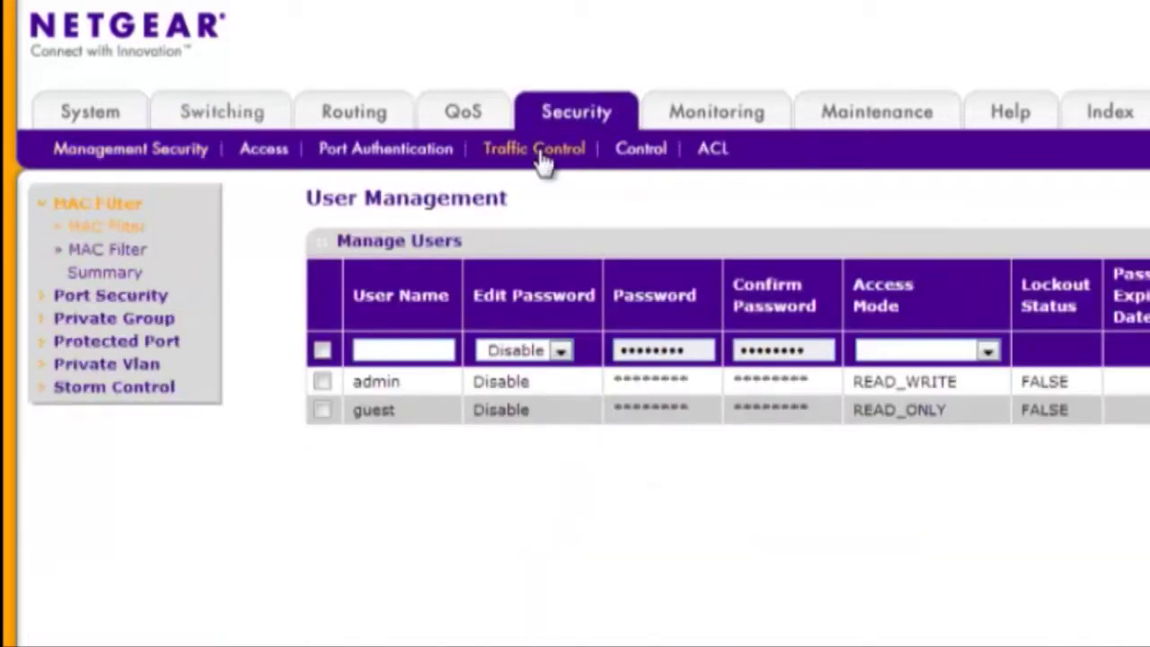
pyautogui.click(139, 367)
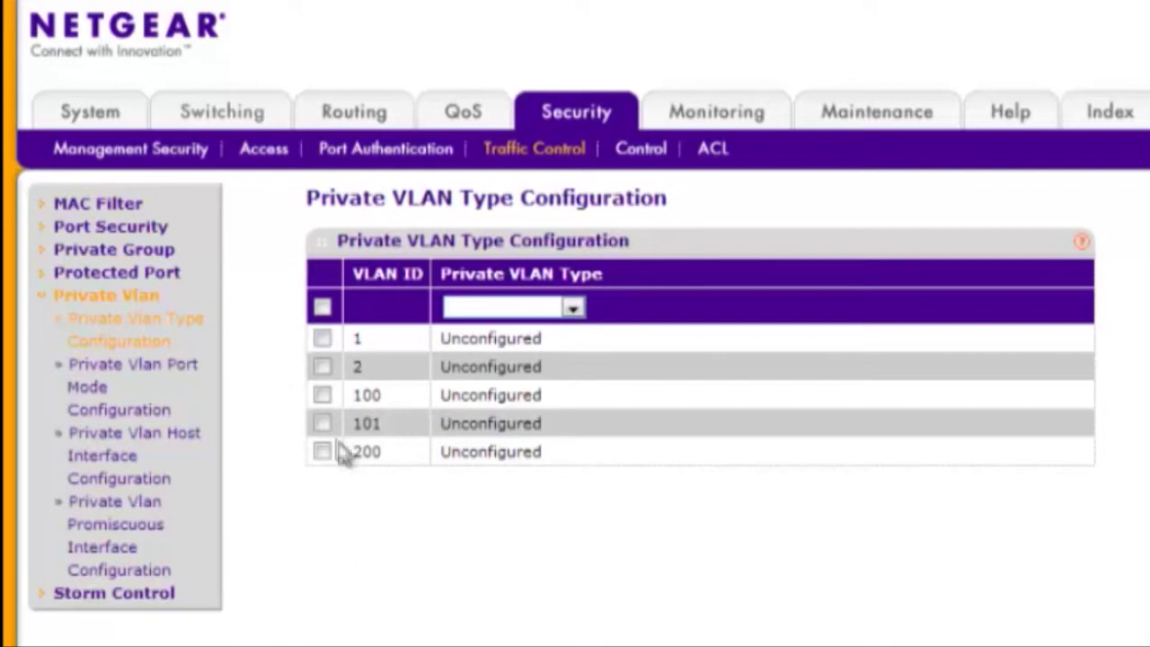
pyautogui.click(323, 395)
pyautogui.click(571, 309)
pyautogui.click(557, 363)
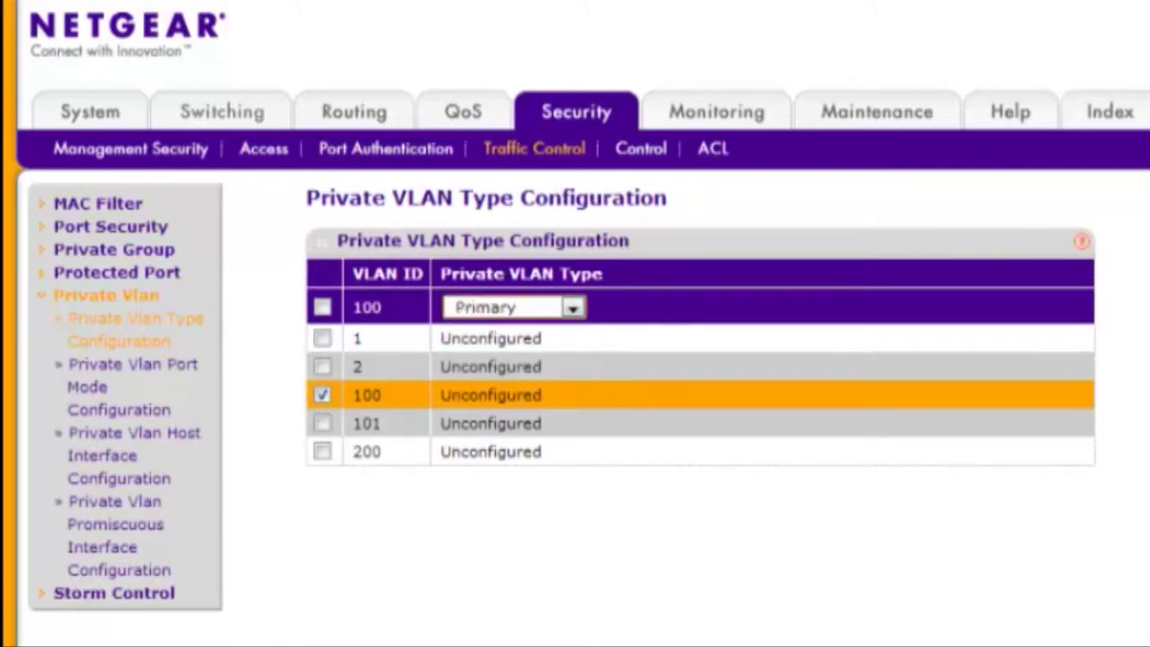
pyautogui.click(1084, 620)
pyautogui.click(323, 423)
pyautogui.click(572, 309)
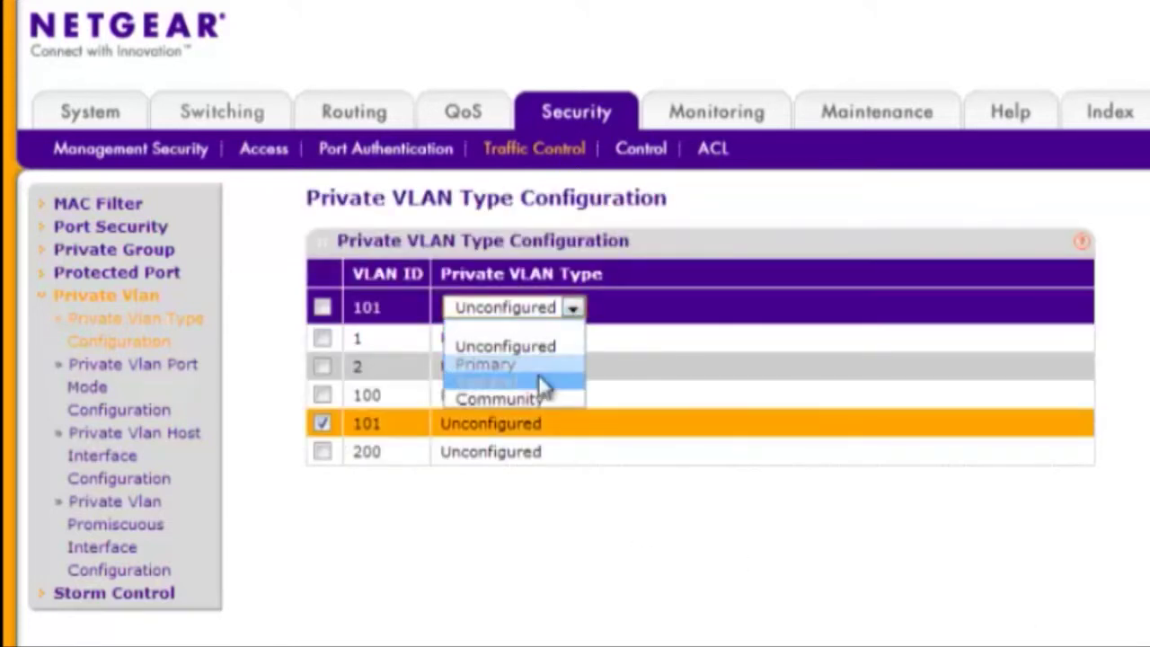
pyautogui.click(490, 422)
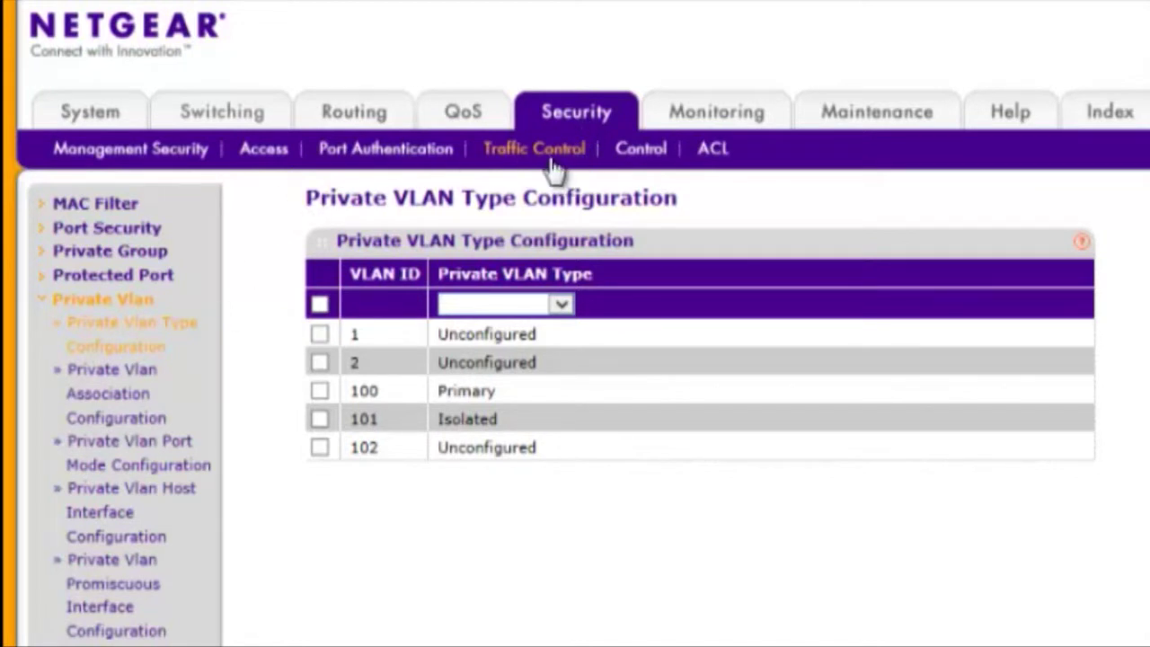
# - In Private VLAN Association Configuration, give primary VLAN 100 secondary VLANs 101-102
pyautogui.click(125, 405)
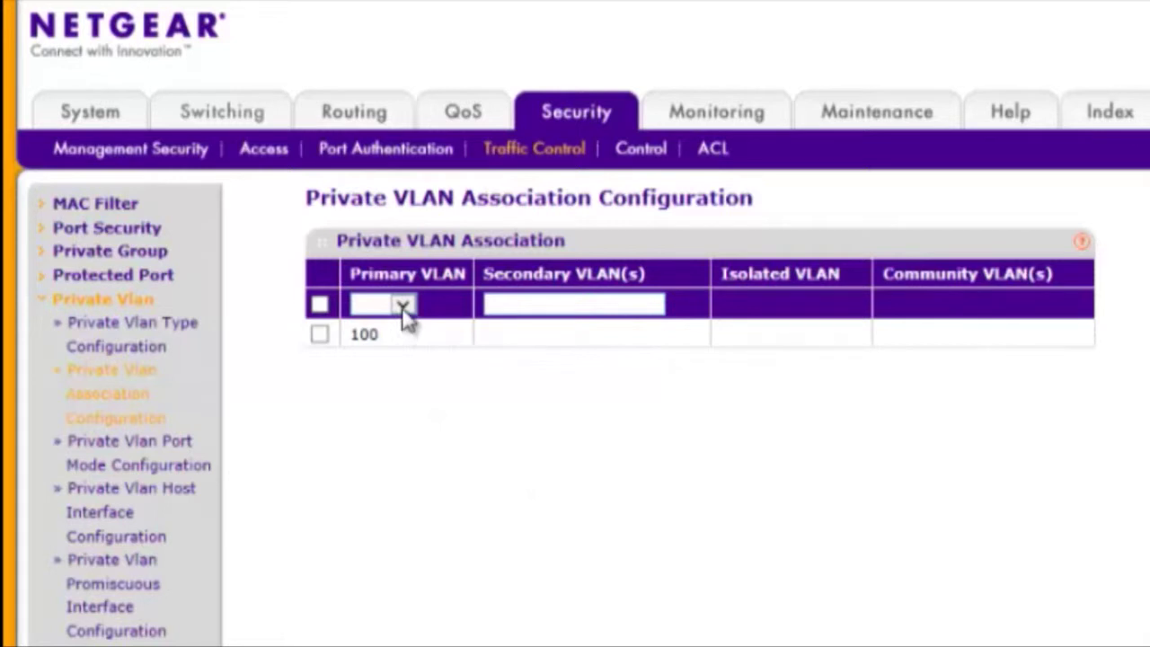
pyautogui.click(321, 334)
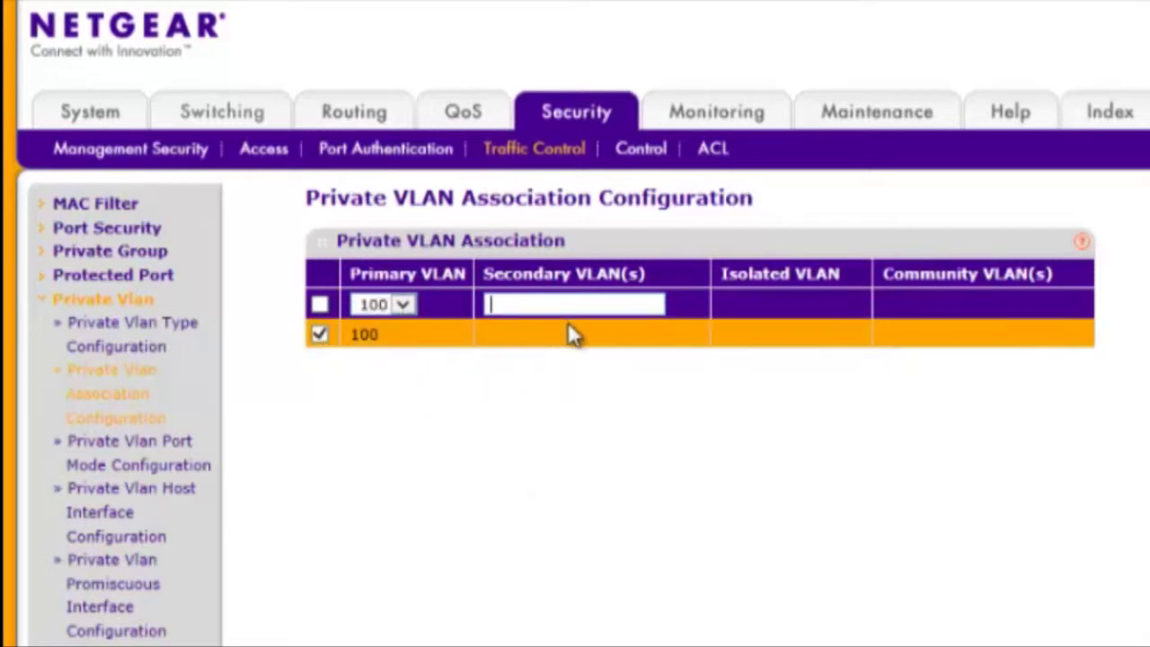
pyautogui.write('101-102')
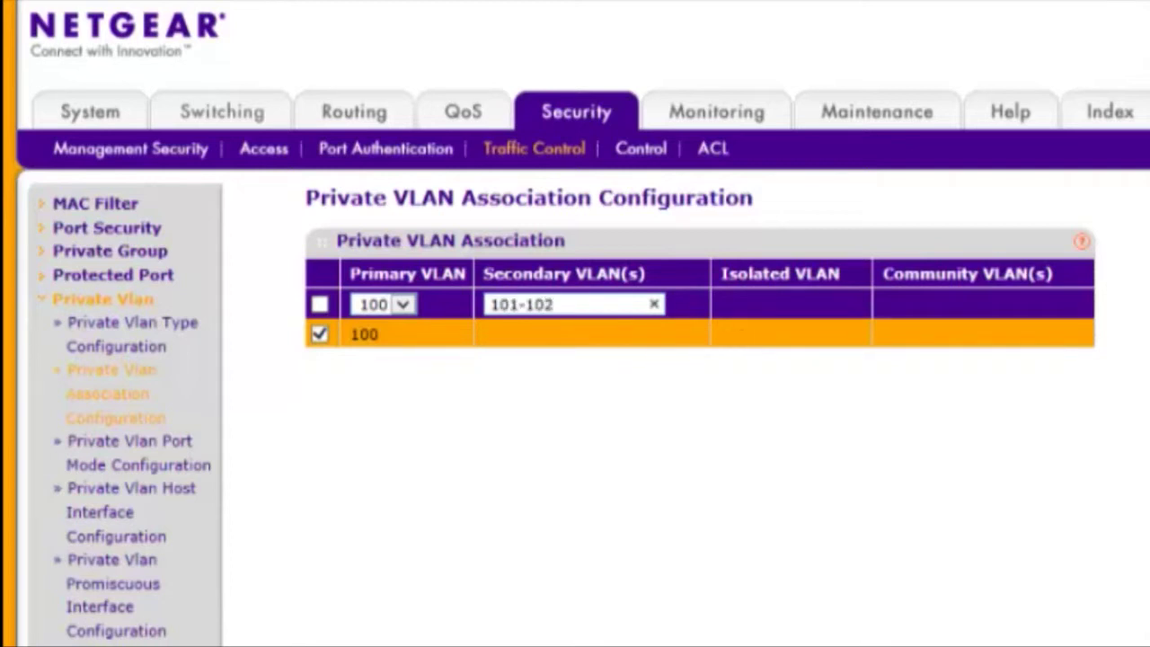
pyautogui.press('Return')
# - Go to Switching > Multicast > IGMP Snooping > IGMP VLAN Configuration
pyautogui.click(200, 113)
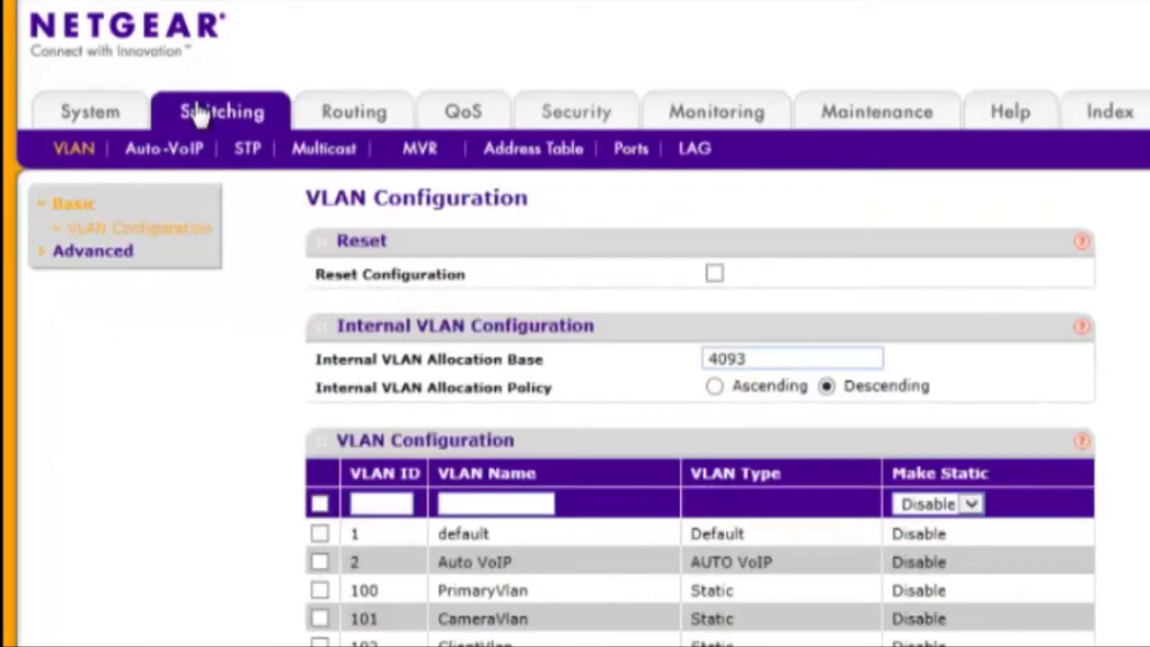
pyautogui.click(323, 148)
pyautogui.click(137, 323)
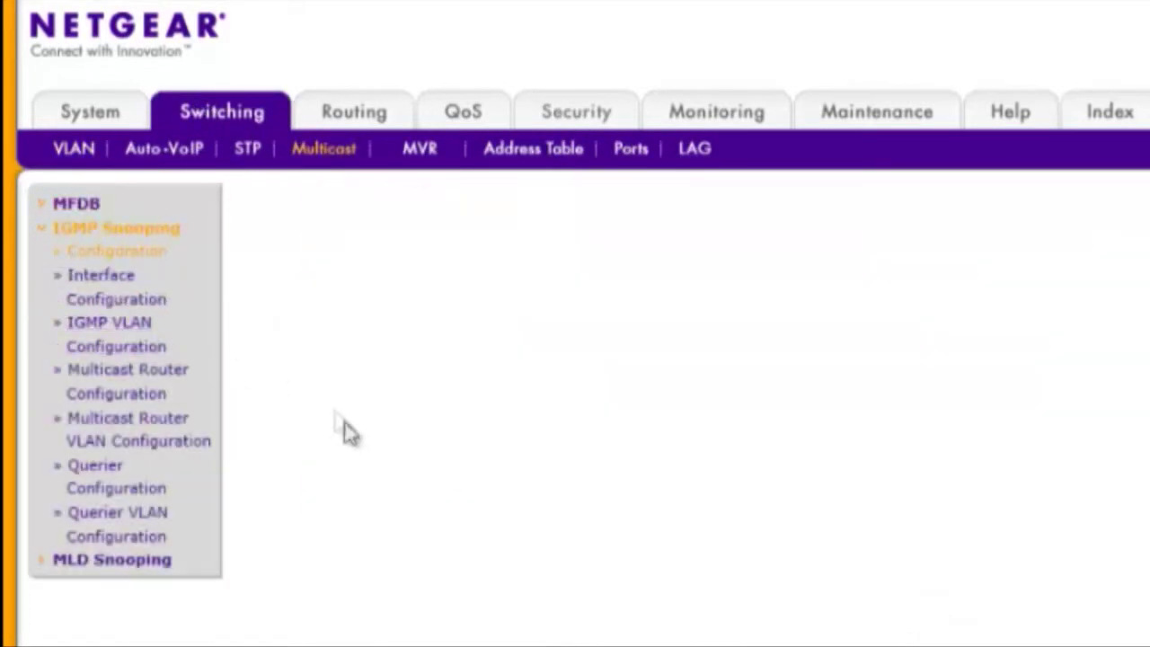
pyautogui.click(117, 347)
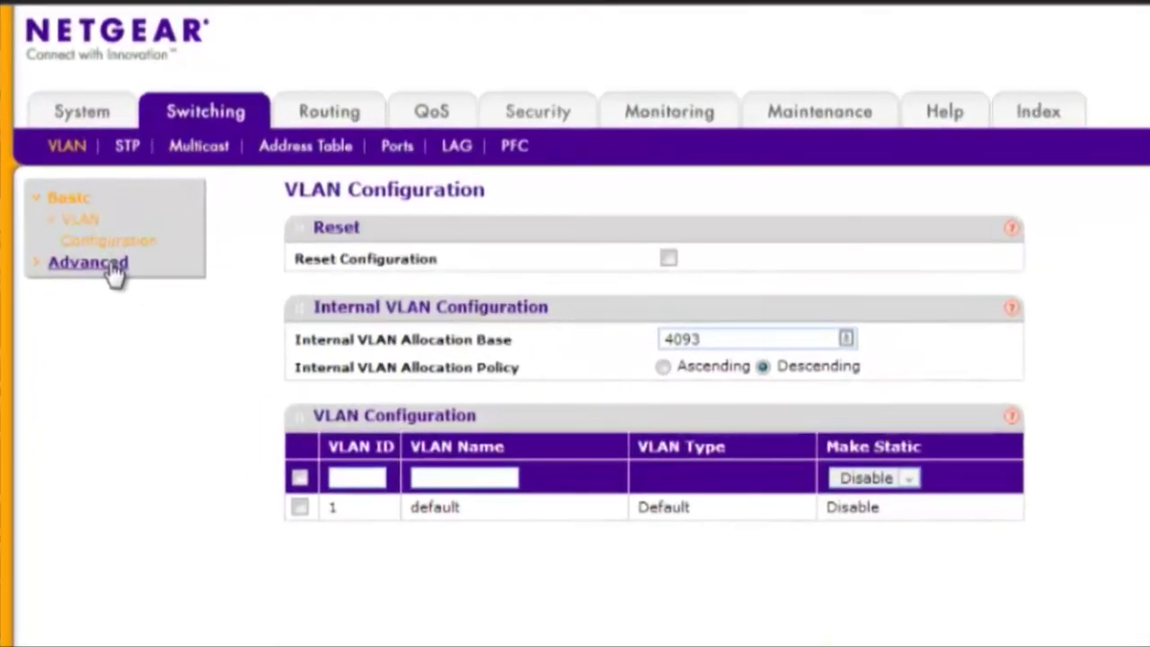
# - On the Advanced VLAN page, add VLAN ID 5 named 'VLAN'
pyautogui.click(112, 268)
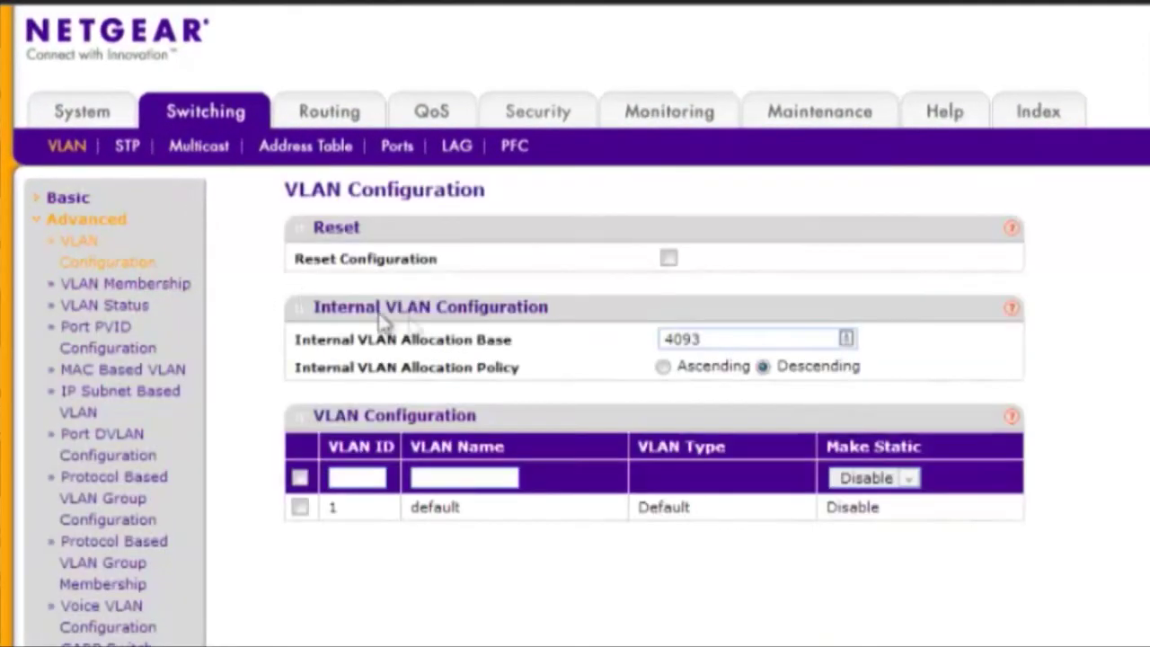
pyautogui.click(357, 477)
pyautogui.write('5')
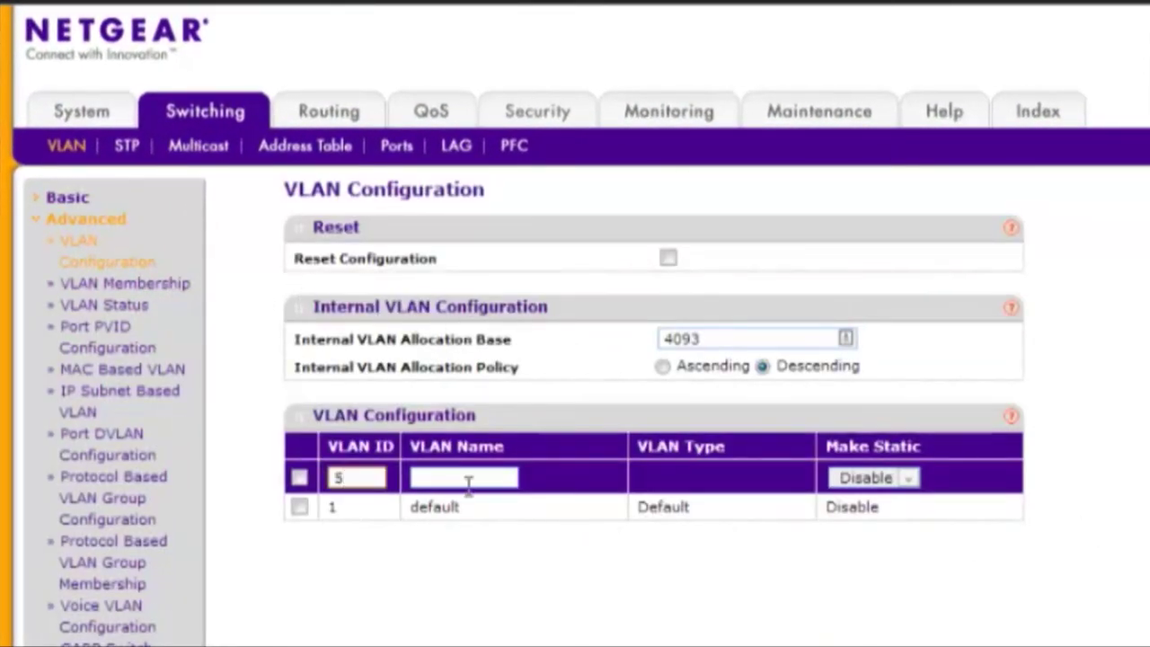
pyautogui.click(463, 477)
pyautogui.write('VLAN')
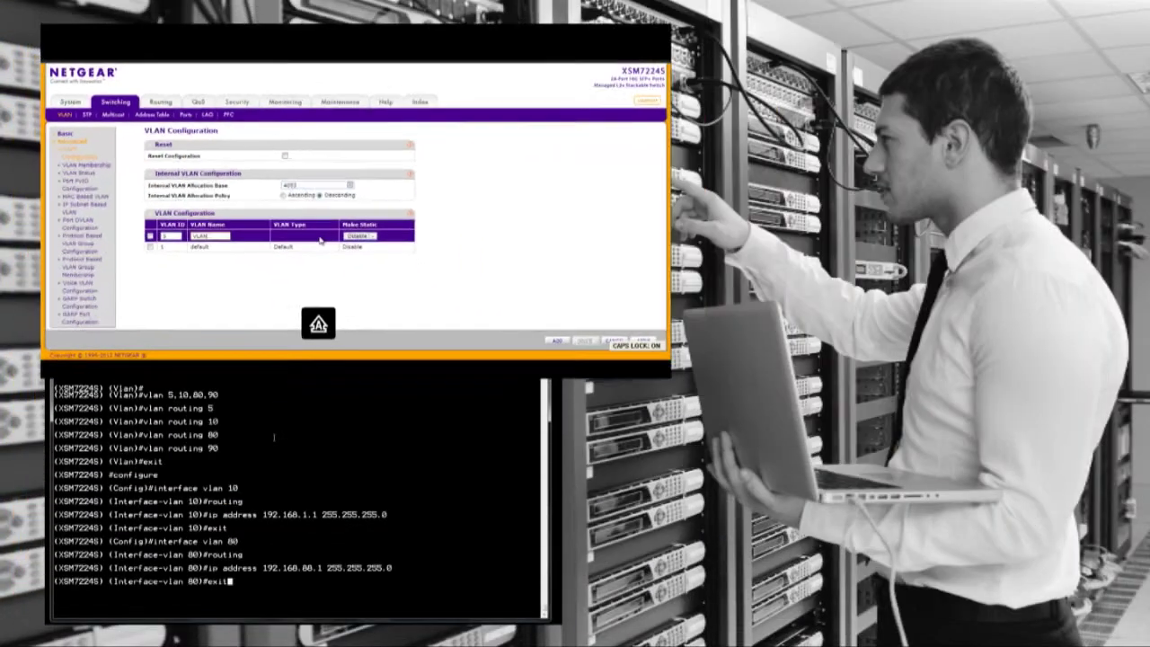
pyautogui.press('Return')
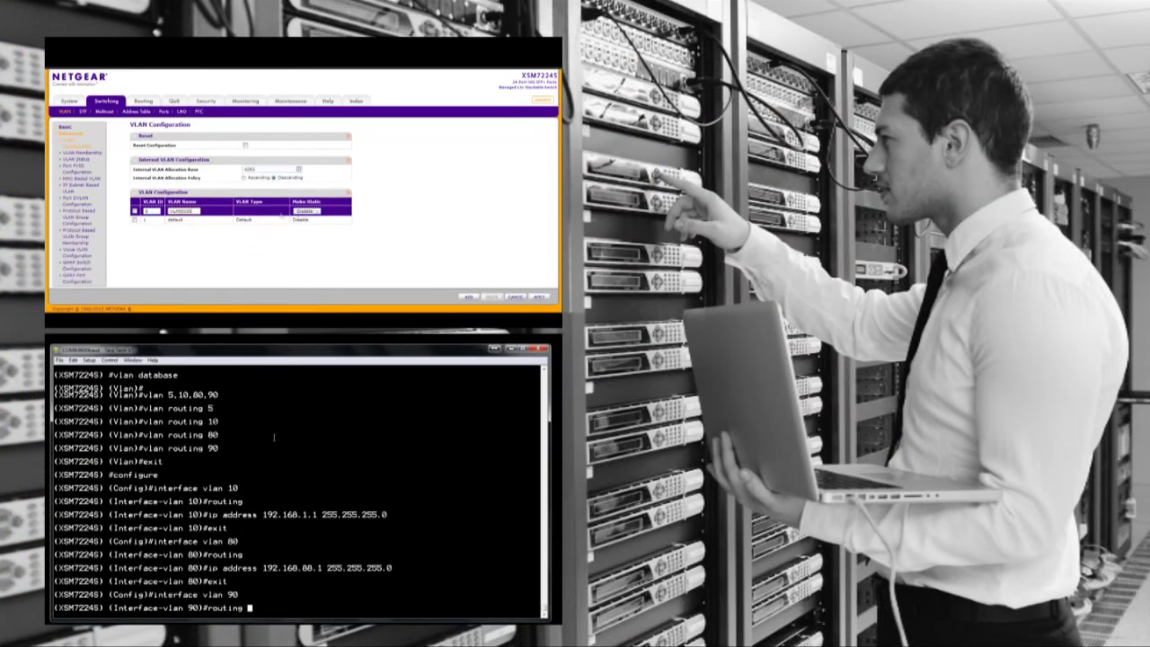
# - Enable routing on the VLAN 90 interface and begin entering its IP address
pyautogui.press('Return')
pyautogui.write('ip address 192.168.')
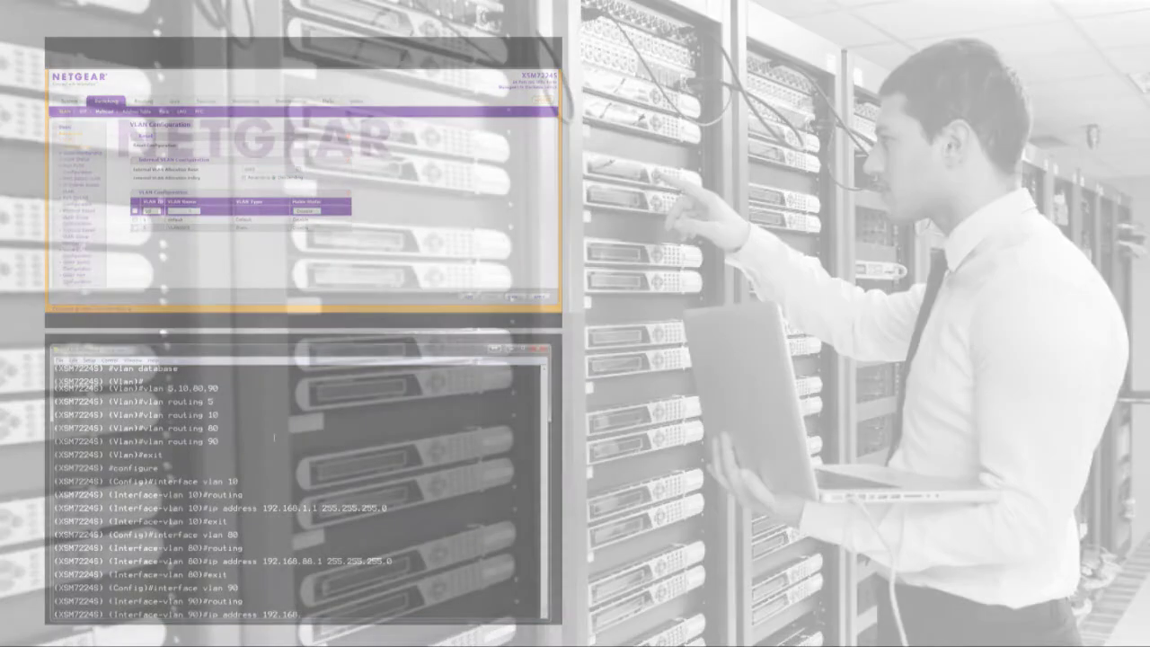